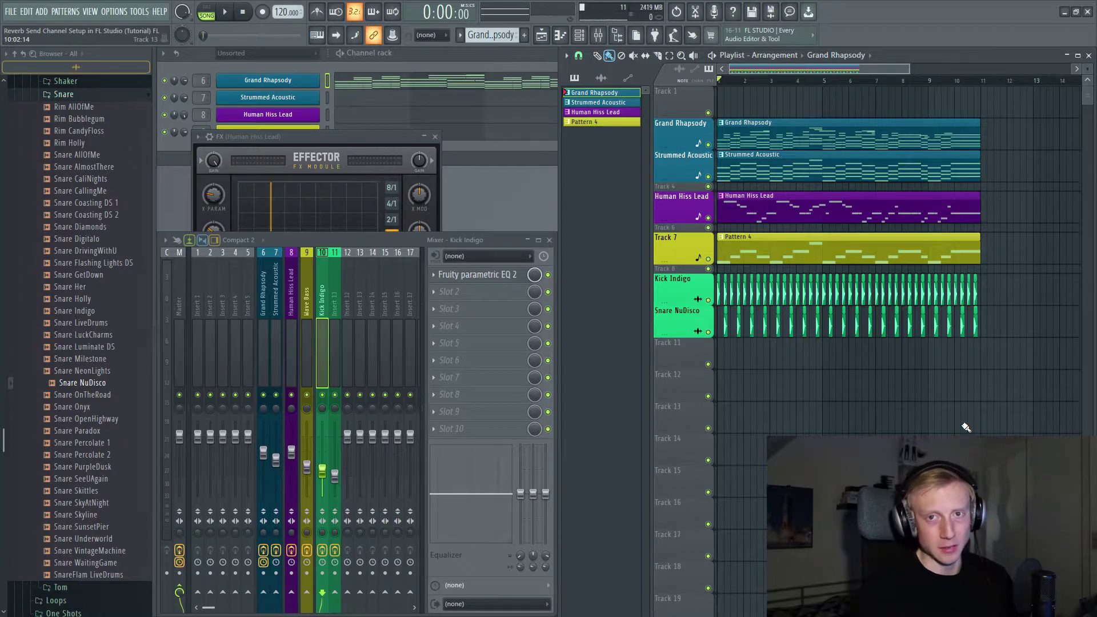
Step: Play the song through twice to listen to the full mix
key("space")
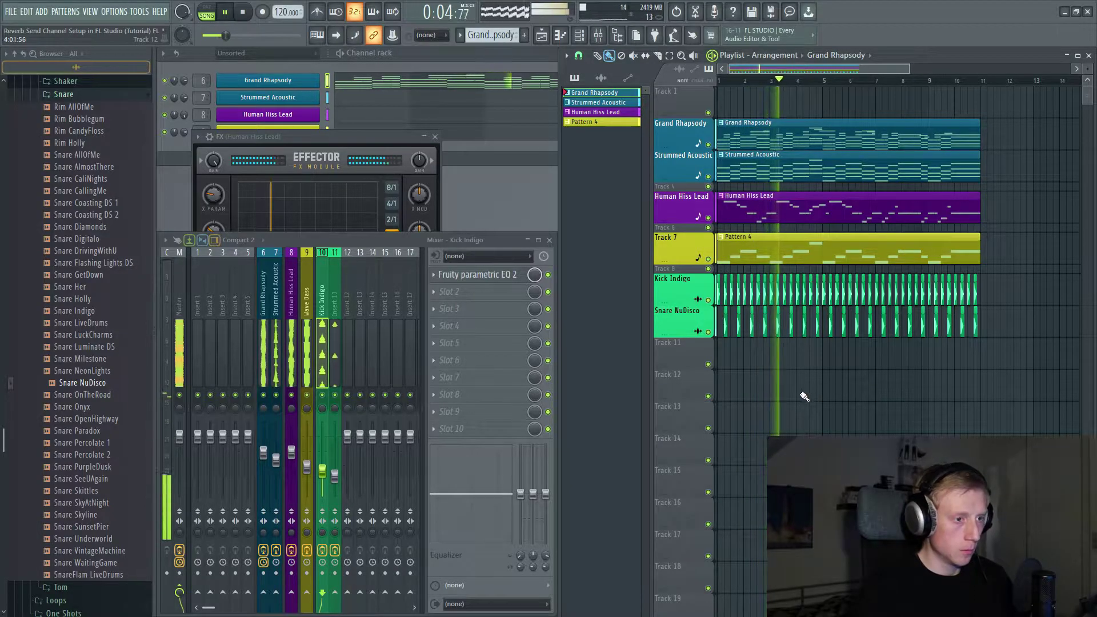
key("space")
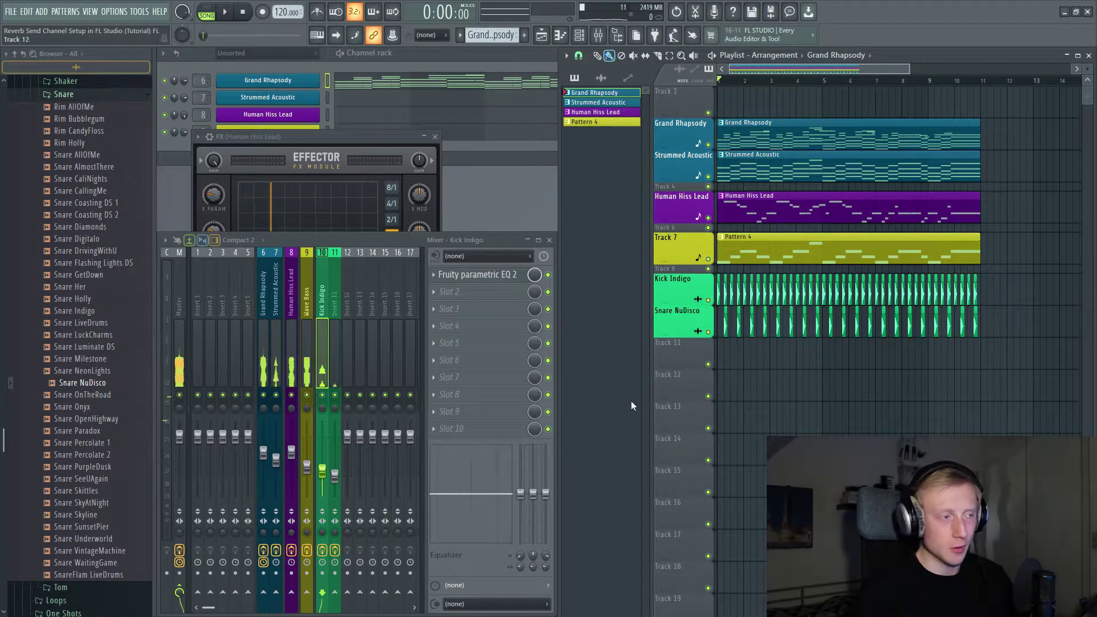
key("space")
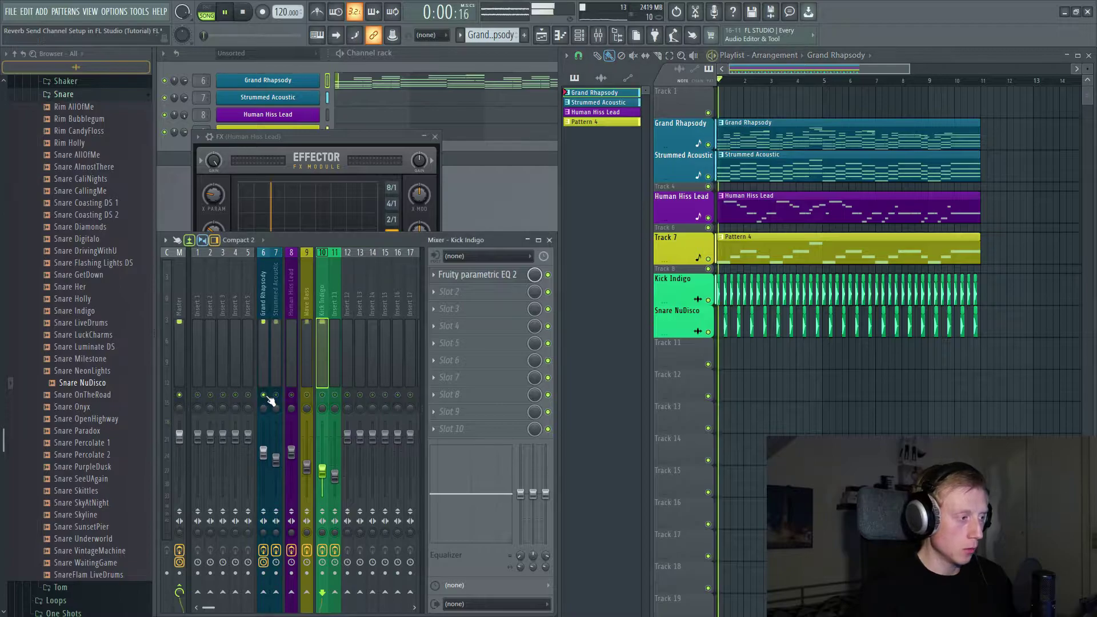
key("space")
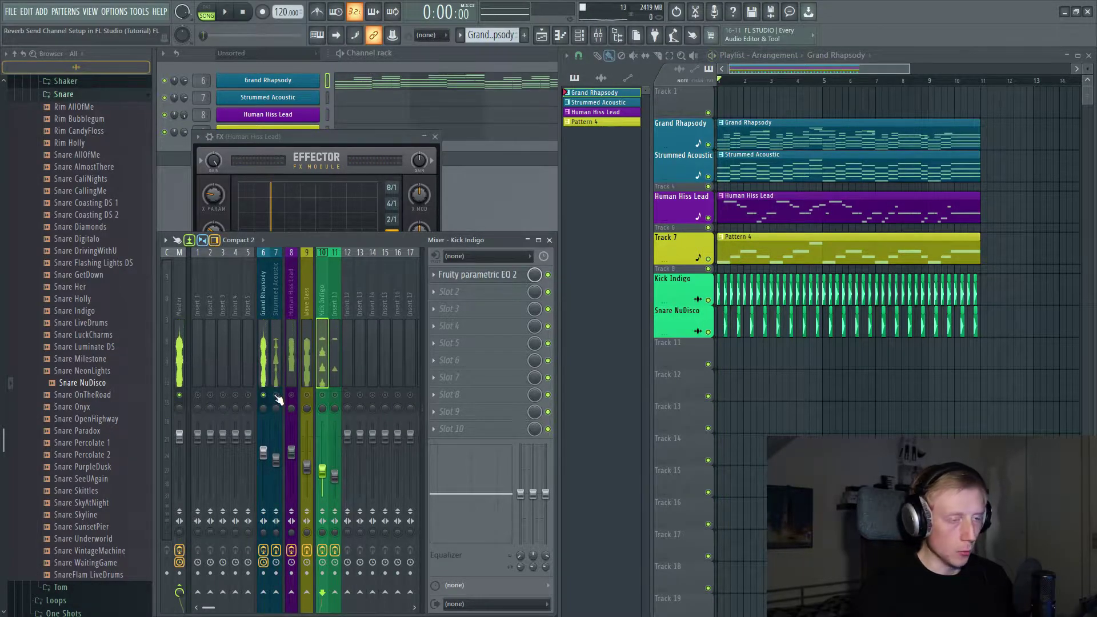
Step: Solo Strummed Acoustic, Human Hiss Lead and Wave Bass in turn, playing each
right_click(276, 395)
key("space")
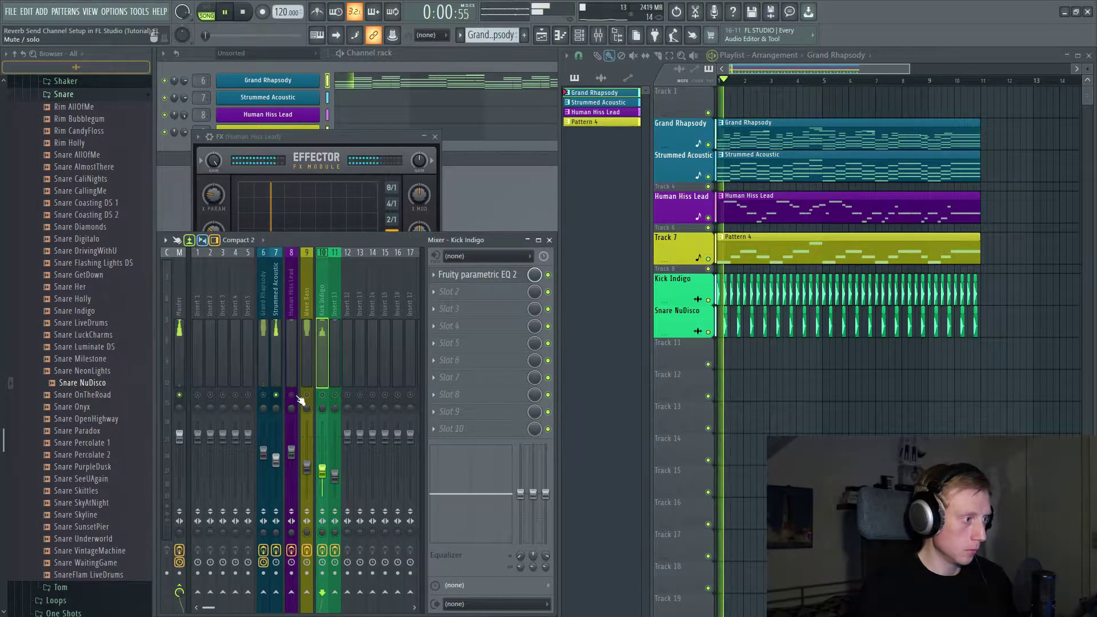
key("space")
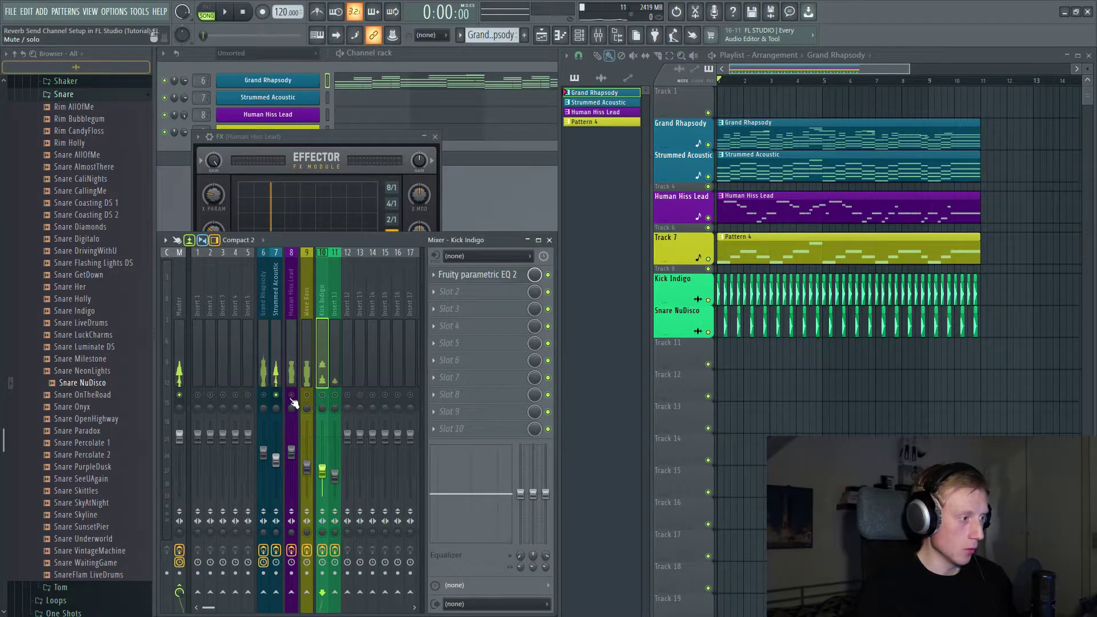
right_click(291, 395)
key("space")
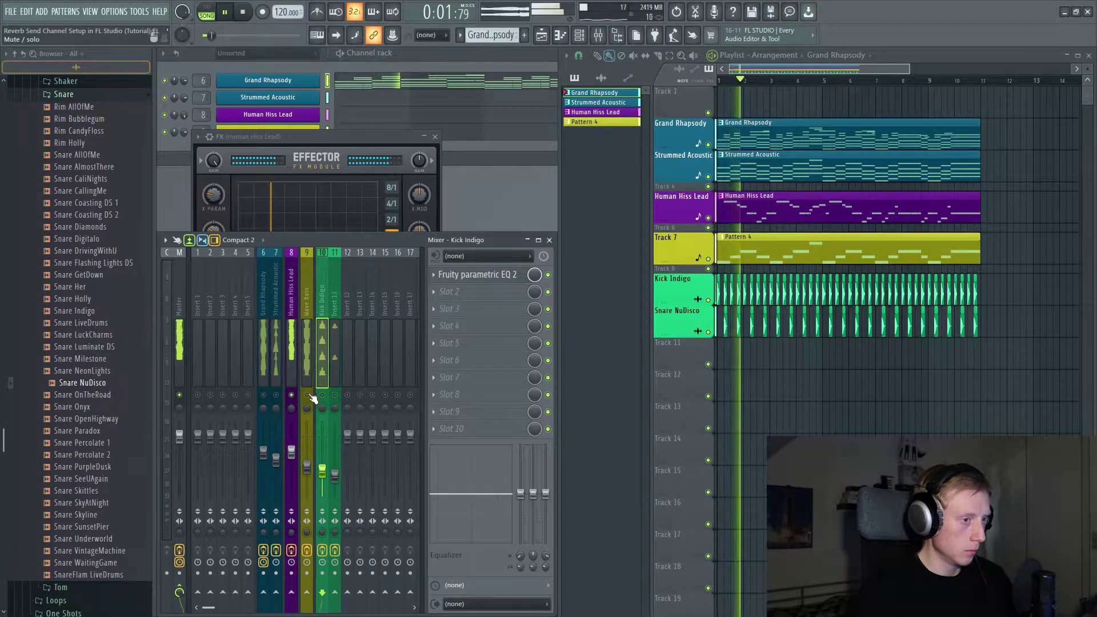
key("space")
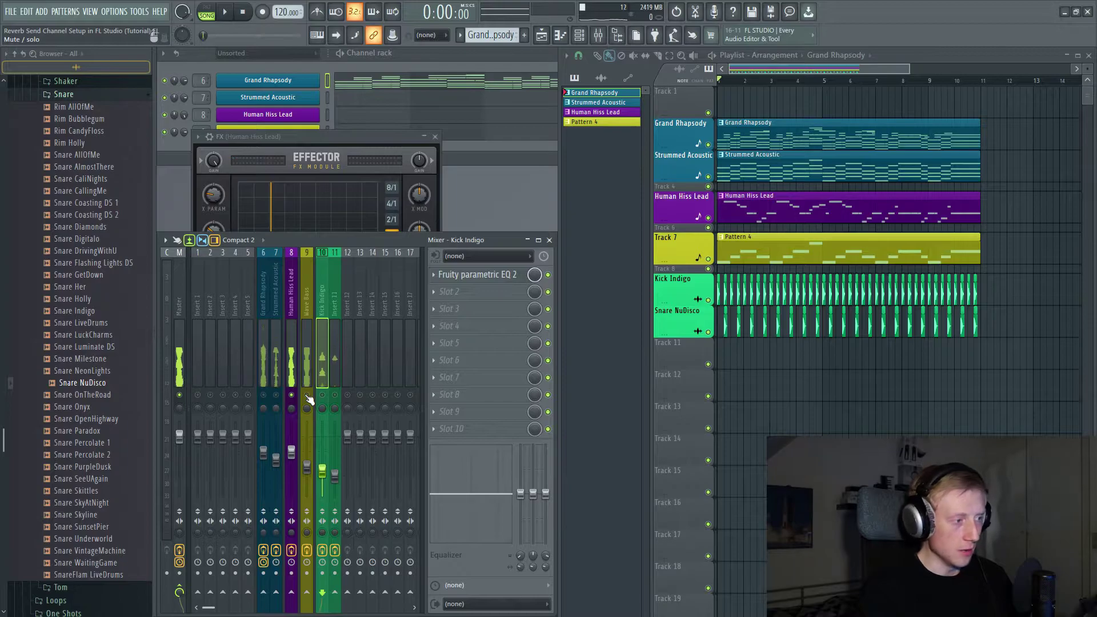
right_click(307, 395)
key("space")
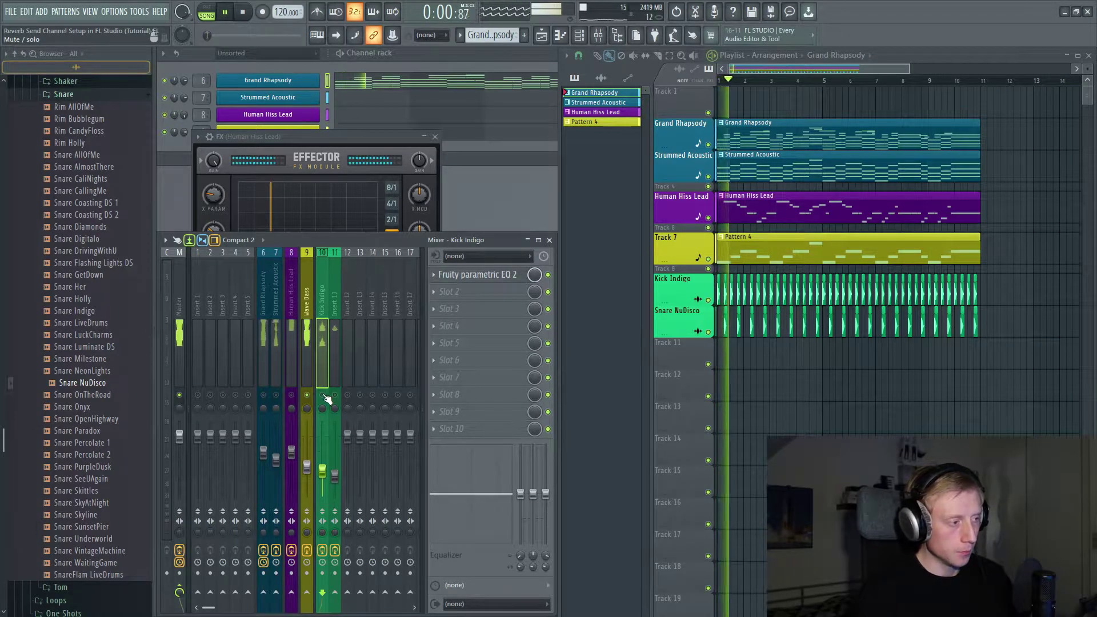
key("space")
Step: Audition Kick Indigo soloed with track 11 on, then set Insert 1 to 64% (-8.8 dB)
right_click(323, 396)
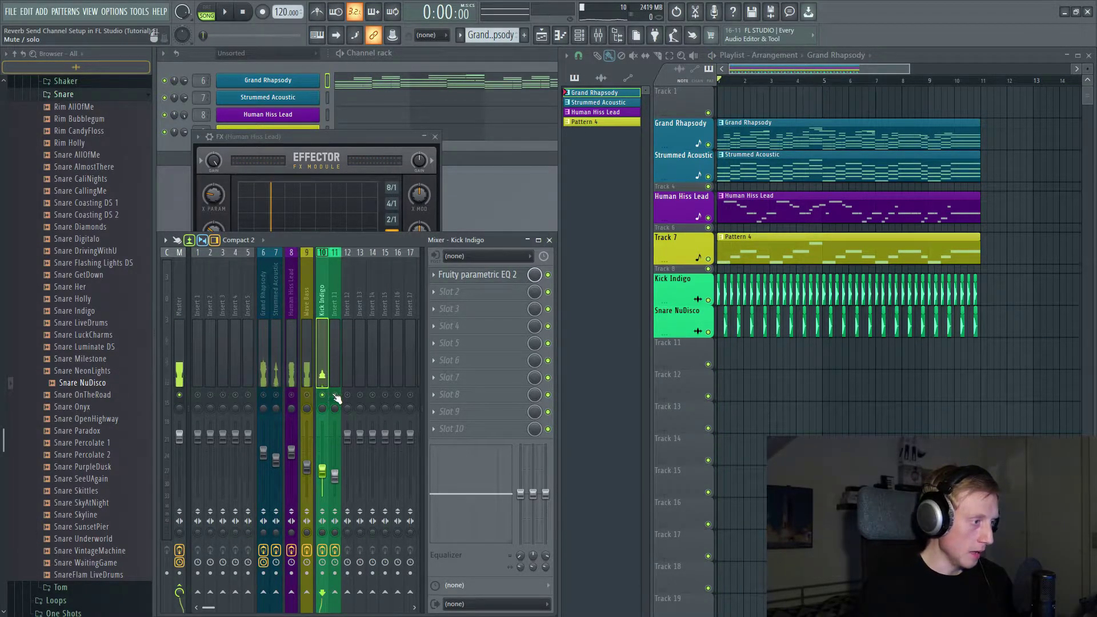
left_click(336, 395)
key("space")
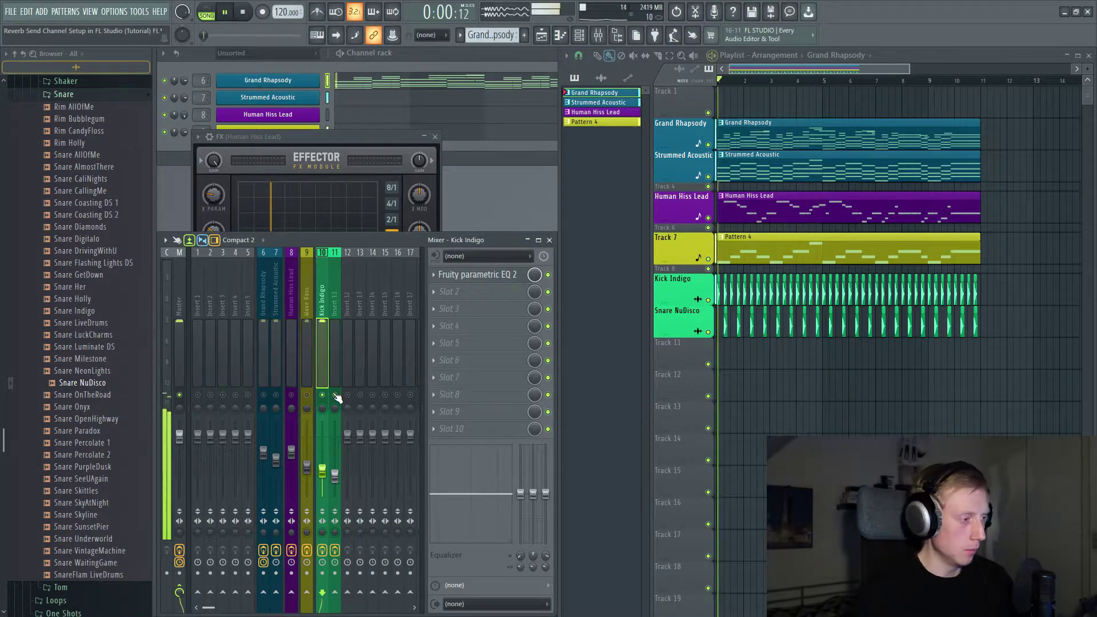
key("space")
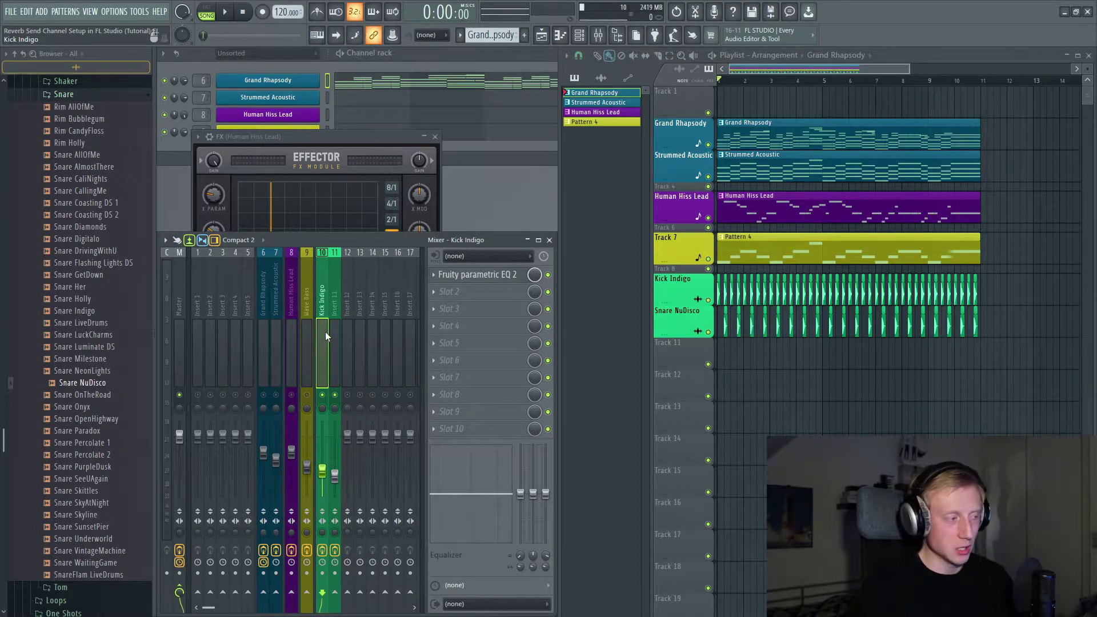
left_click(197, 334)
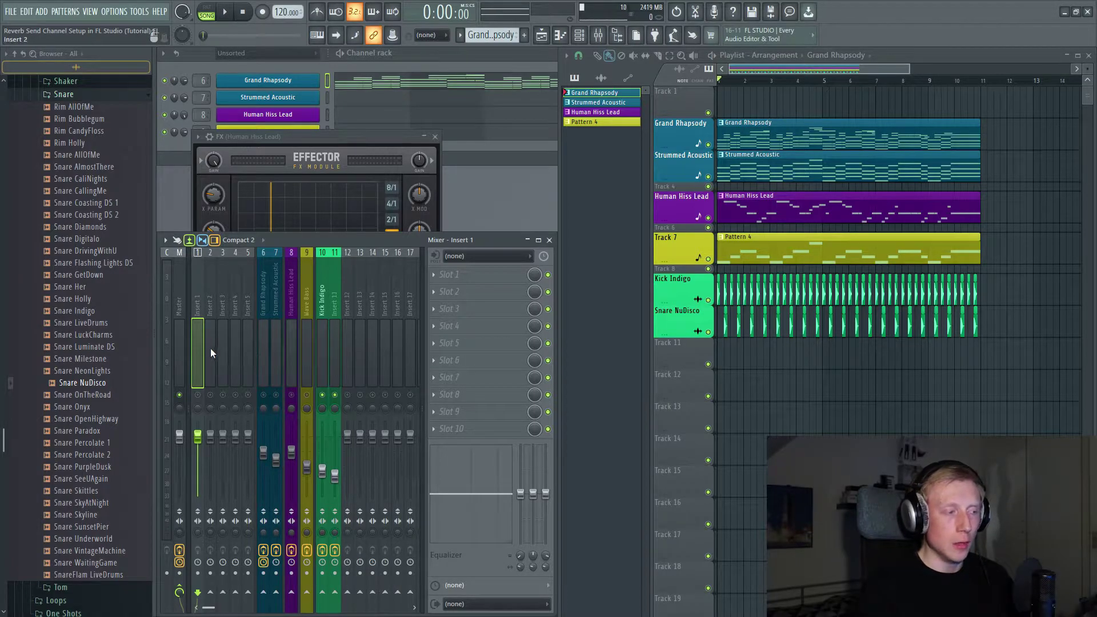
mouse_move(198, 436)
left_mouse_down()
mouse_move(197, 474)
mouse_move(198, 436)
left_mouse_up()
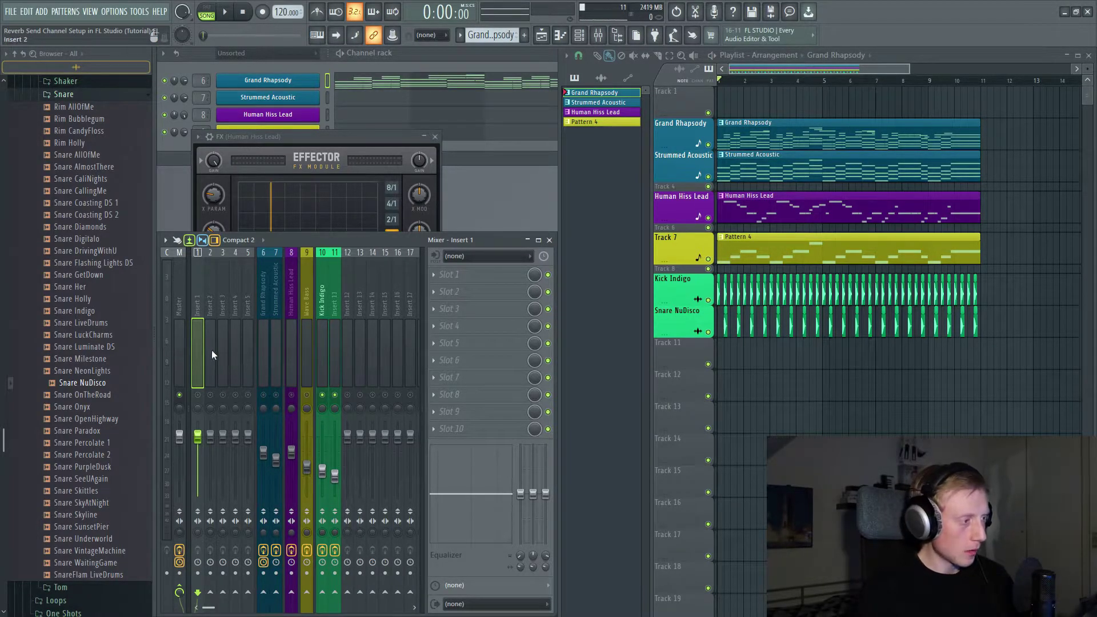
Step: Name Insert 1 'Reverb Long' and Insert 2 'Reverb Short'
double_click(197, 342)
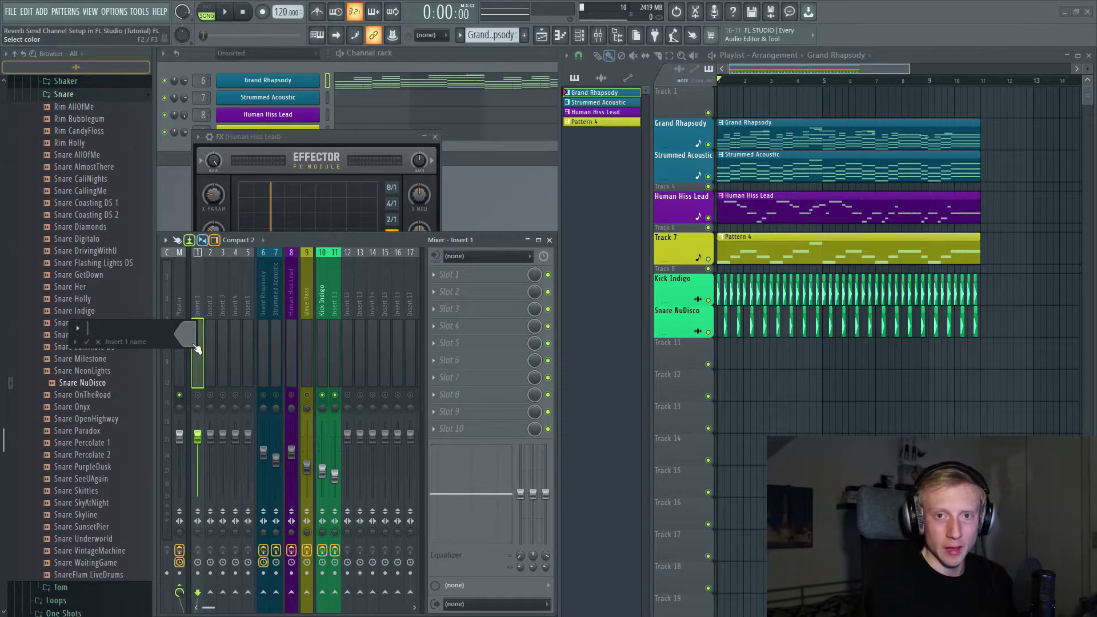
type("Reverb Long")
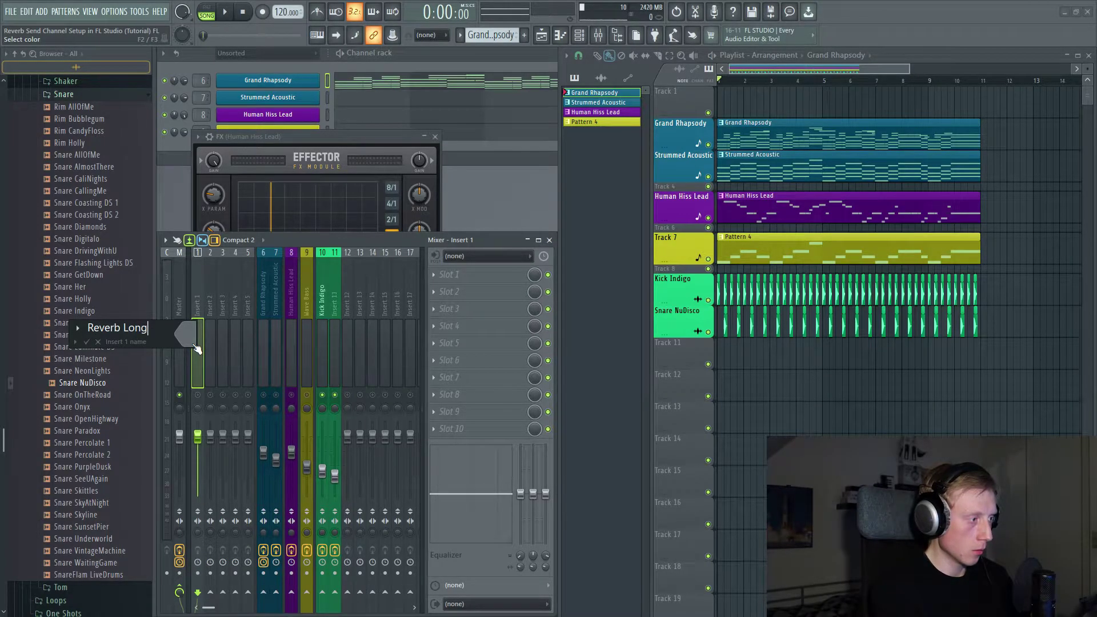
key("Return")
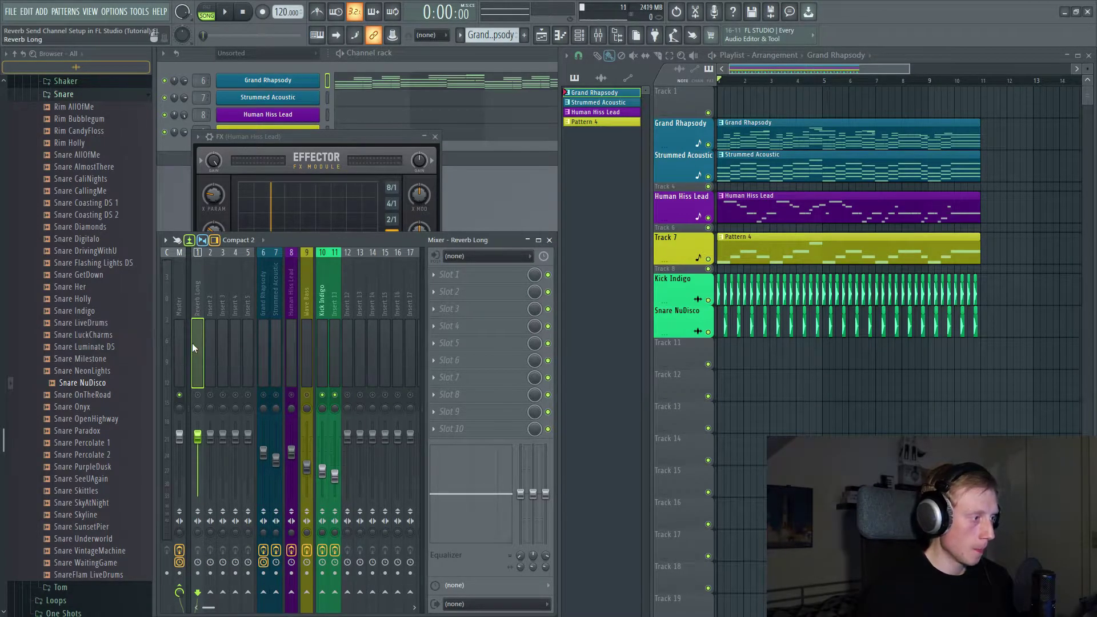
double_click(208, 347)
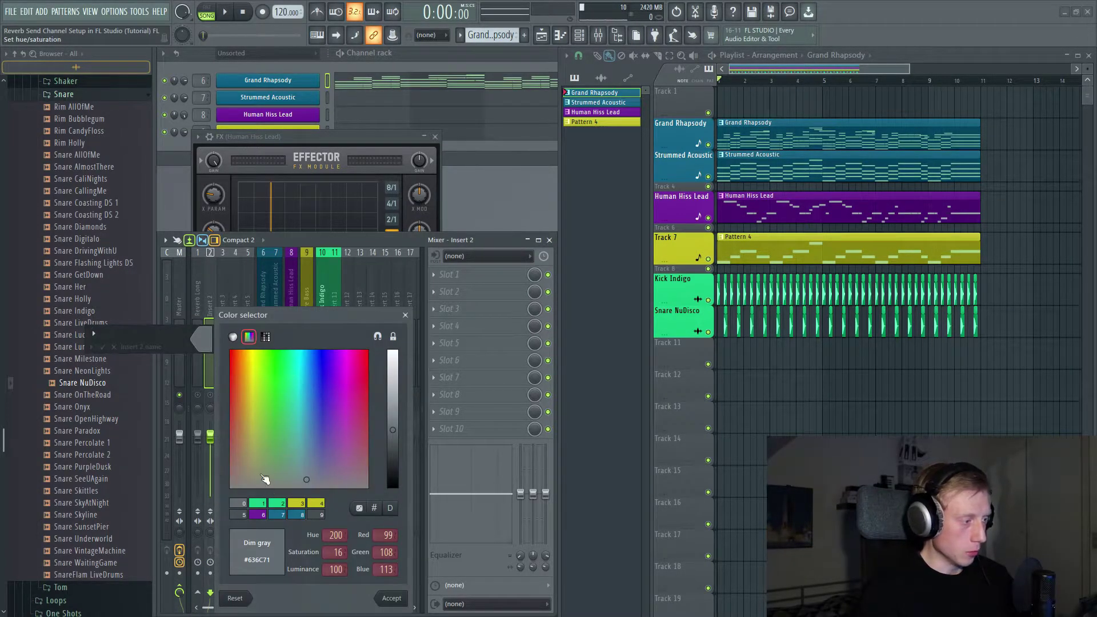
type("Rever")
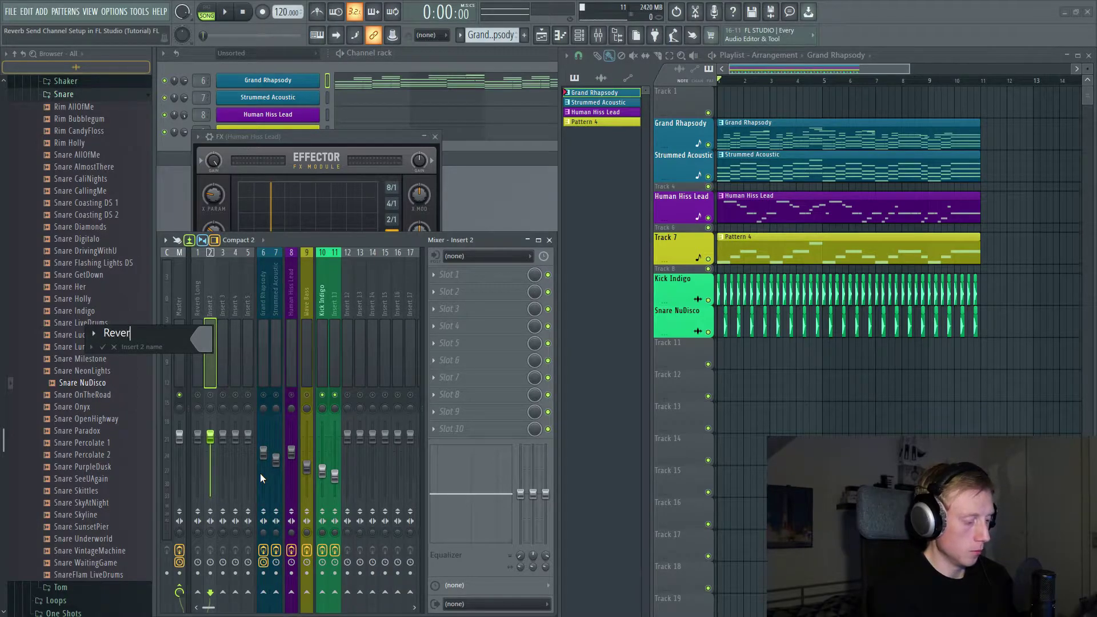
type("b Short")
key("Return")
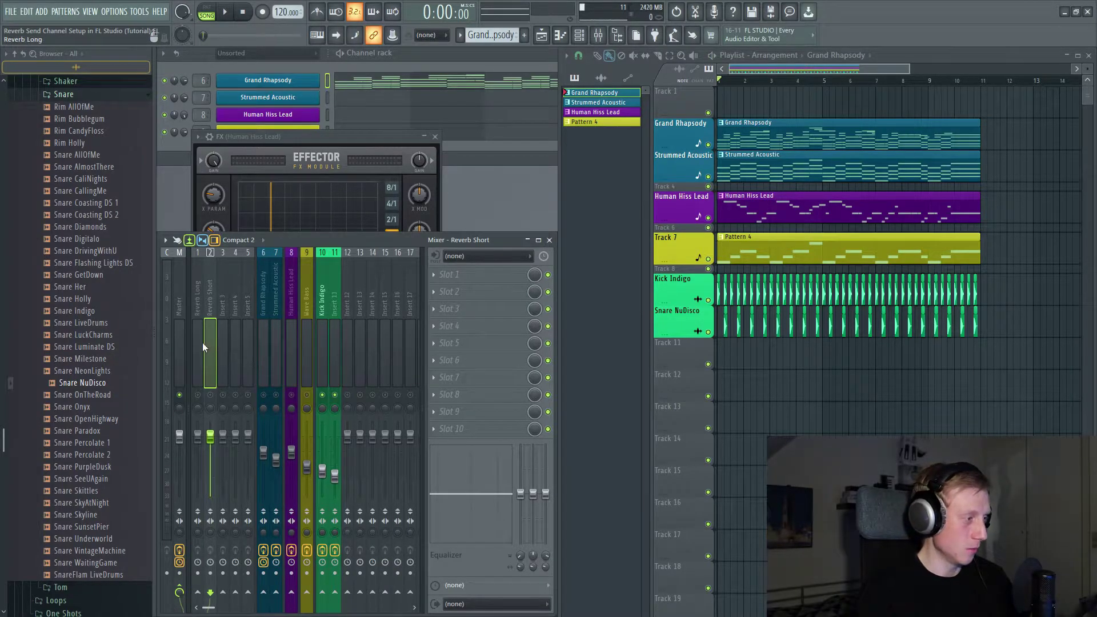
left_click(229, 348)
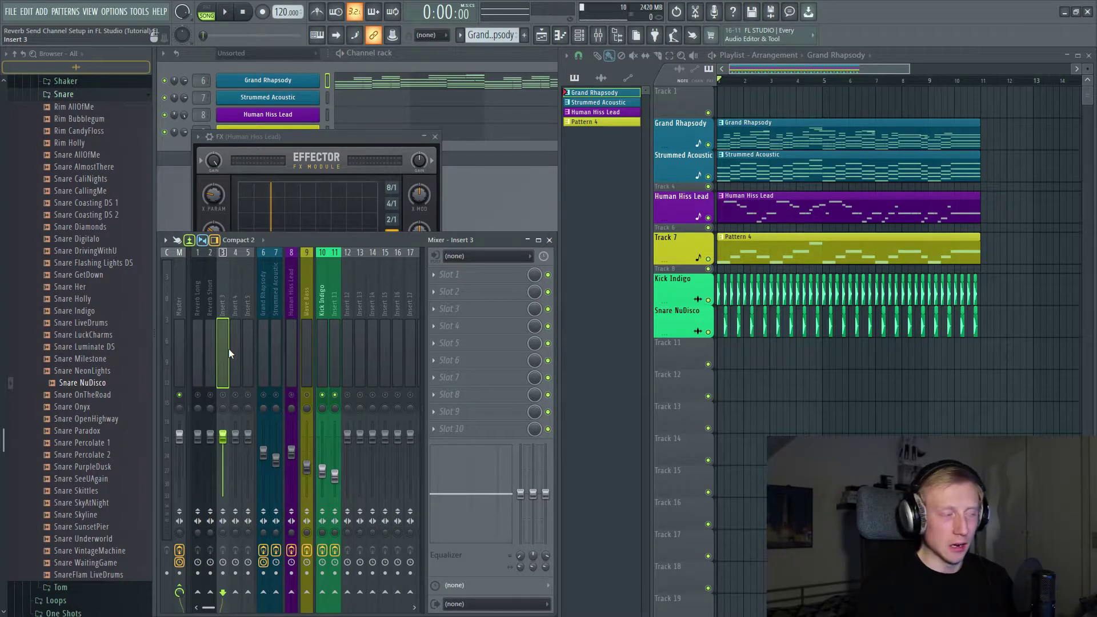
Step: Rename Insert 3 to 'Pre Master' and colour it black
key("F2")
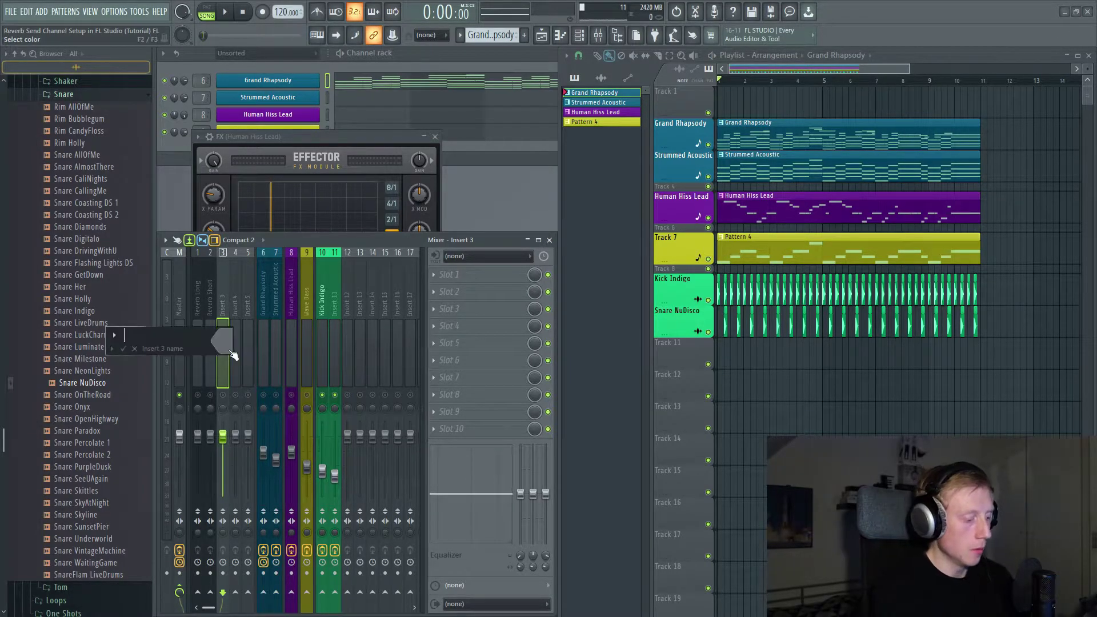
type("Pre Master")
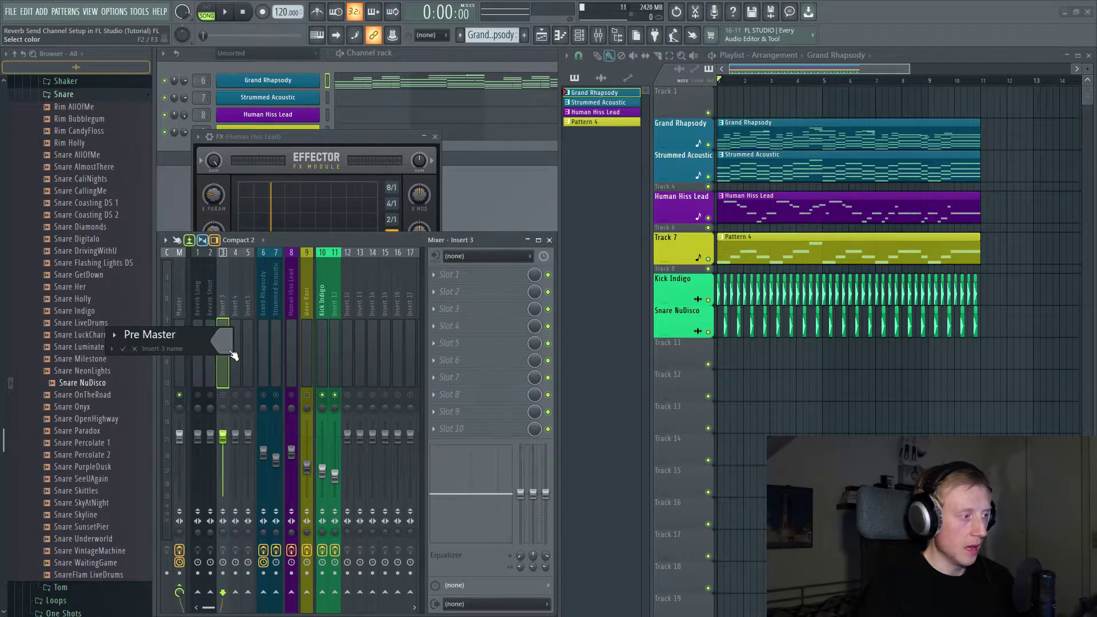
left_click(233, 354)
left_click_drag(417, 470, 413, 493)
key("Return")
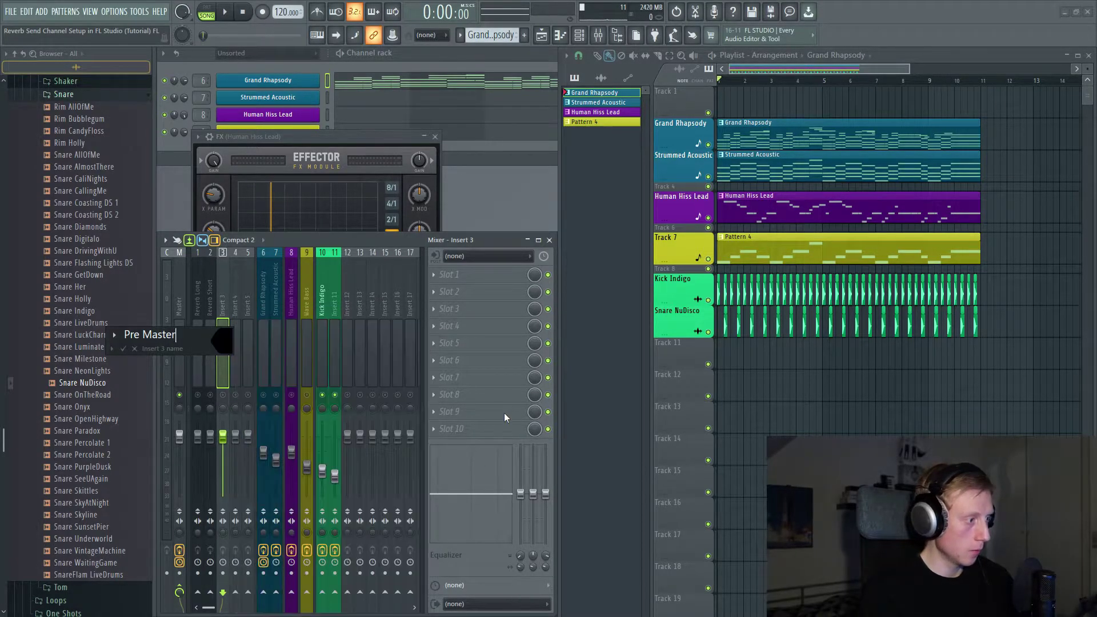
key("Return")
Step: Rename Insert 4 to 'SFX Out'
left_click(237, 360)
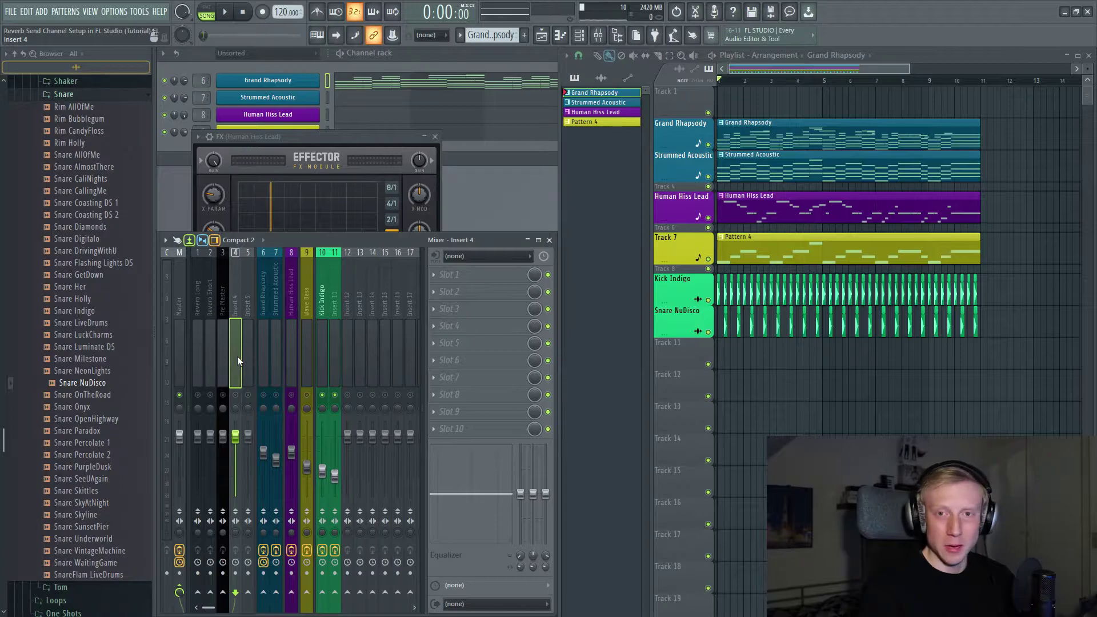
key("F2")
type("SF")
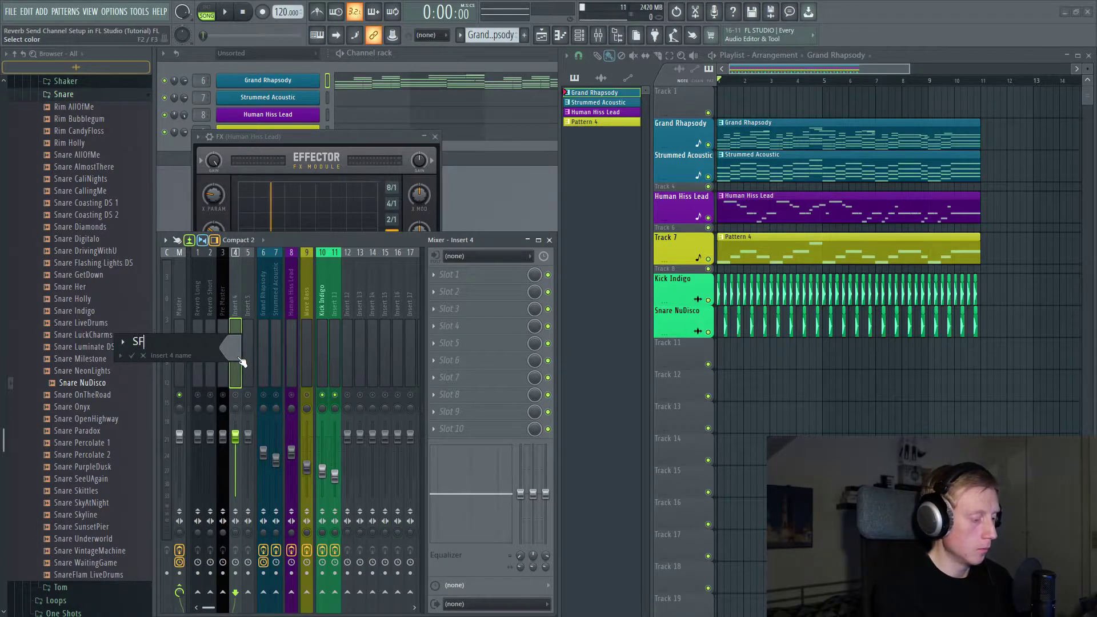
type("X Out")
key("Return")
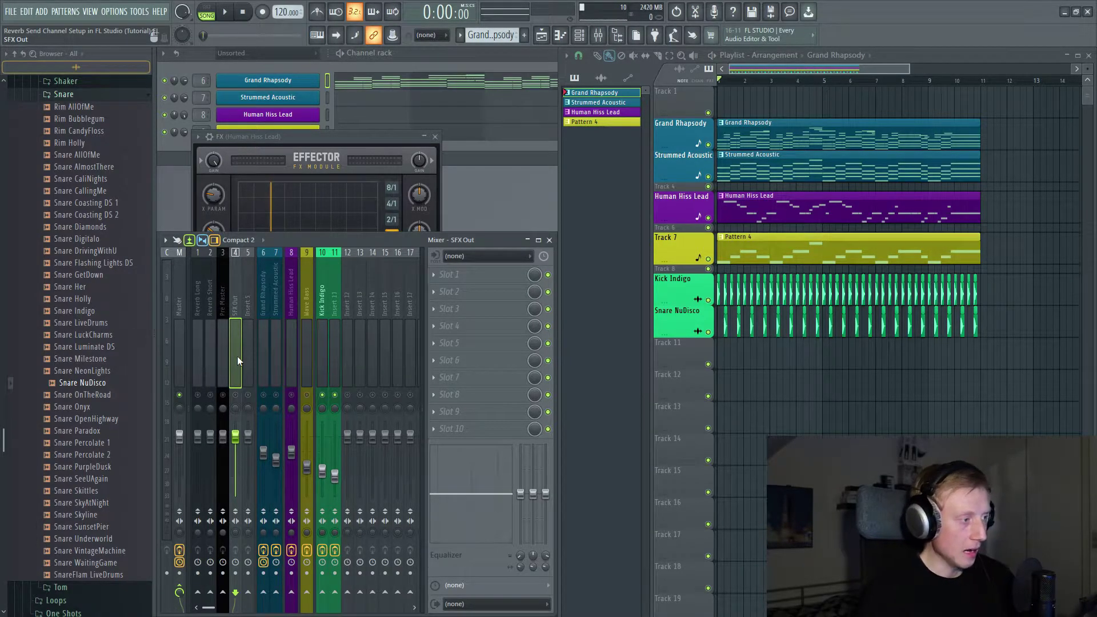
key("F2")
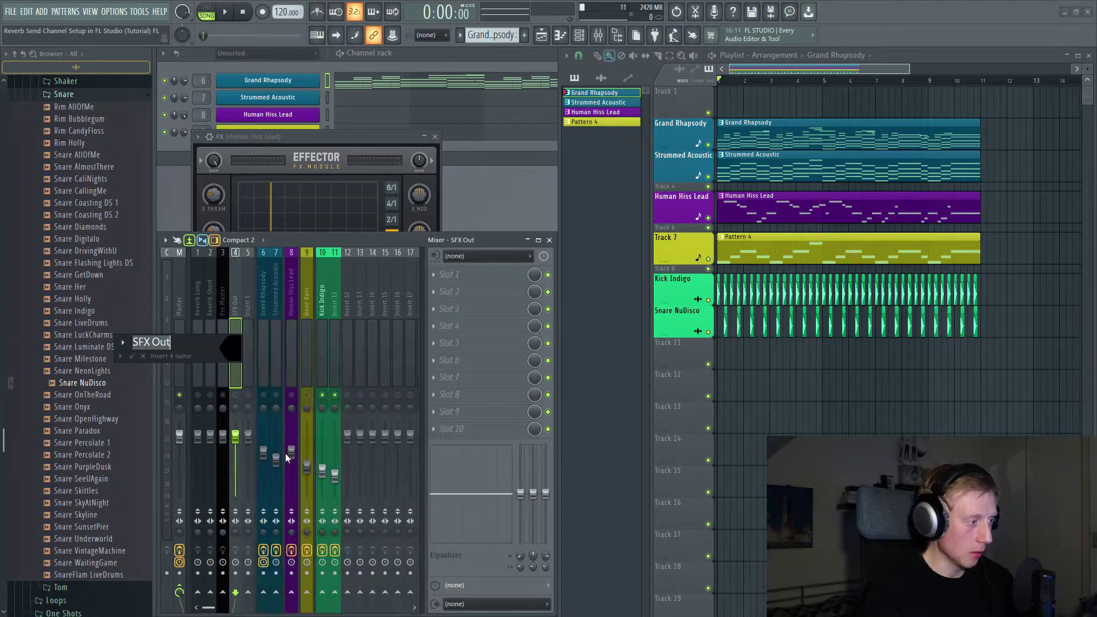
key("Return")
left_click(219, 356)
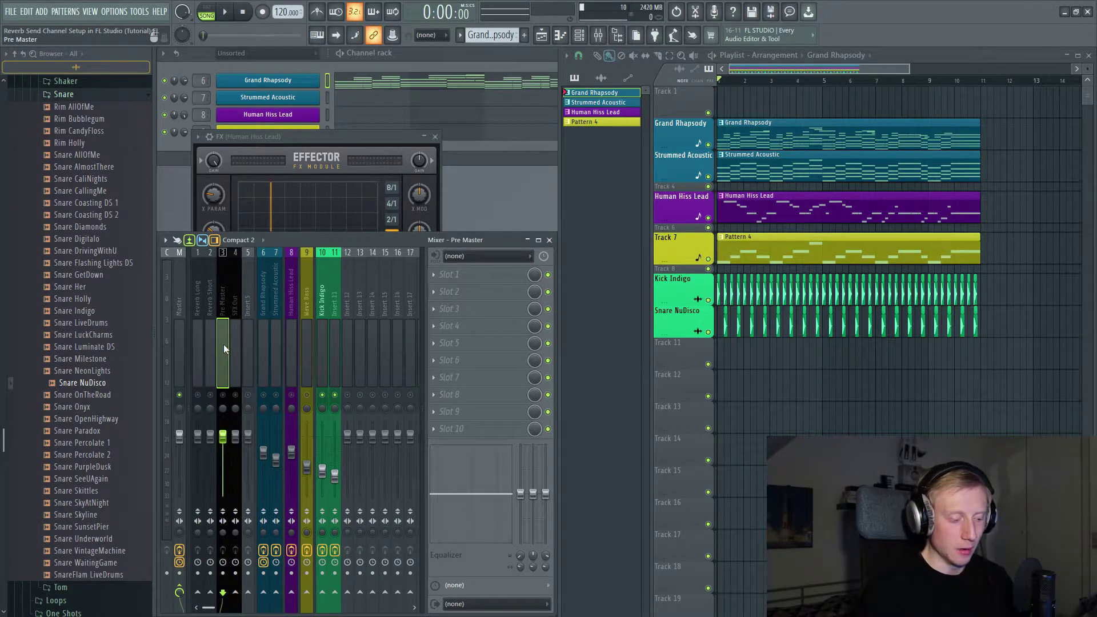
Step: Move Pre Master to insert 4 with Alt+Right, then select instrument tracks 6–11
key("alt+Right")
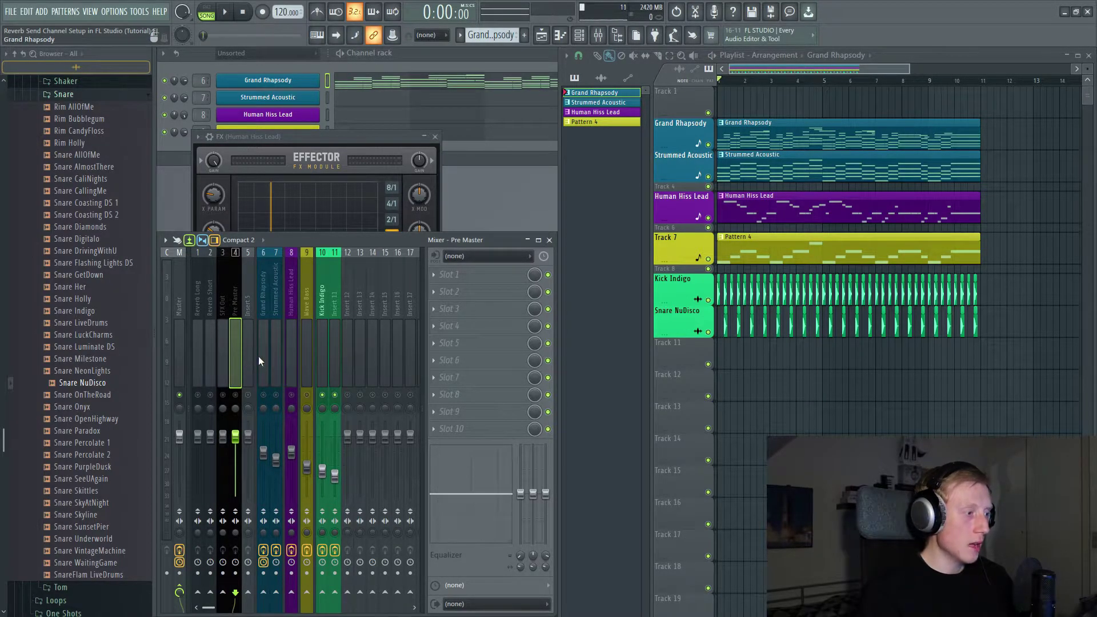
left_click_drag(258, 355, 337, 351)
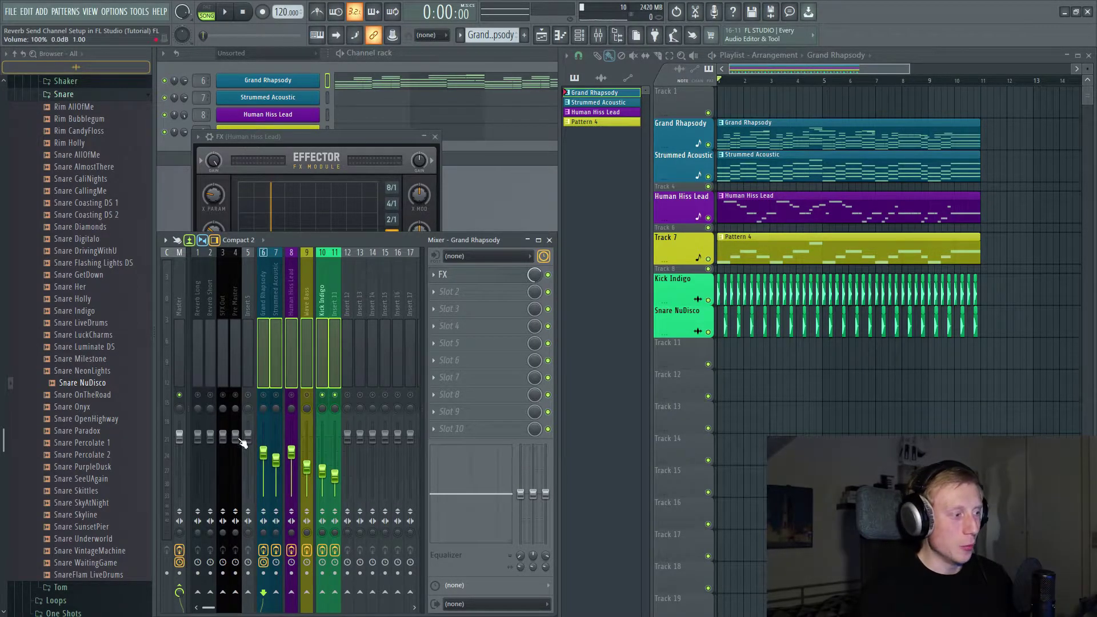
right_click(237, 594)
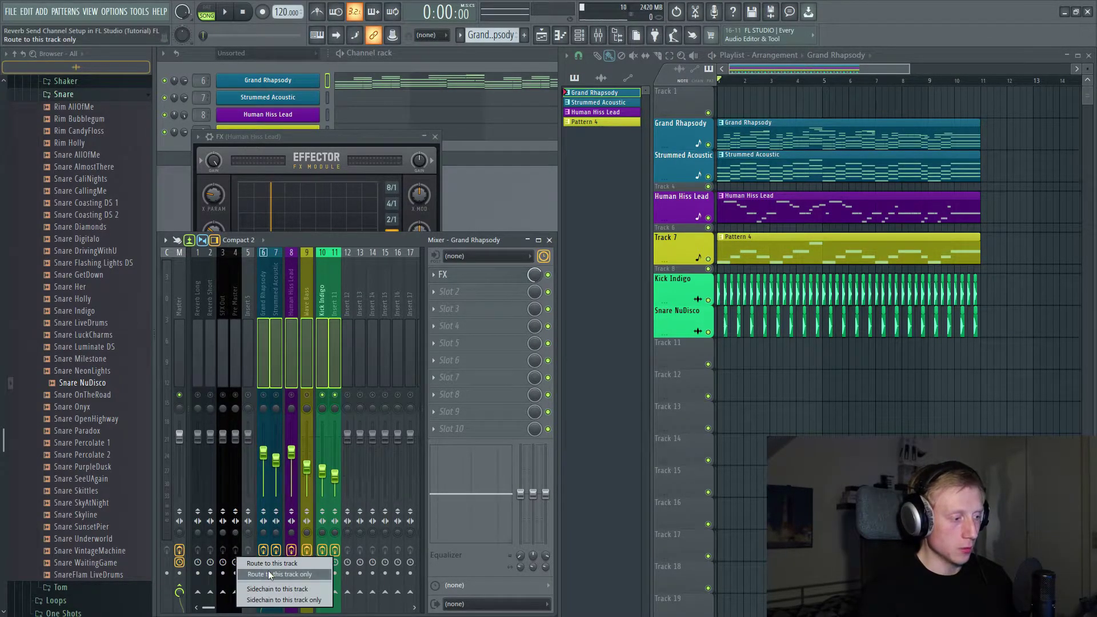
Step: Route inserts 6–11 only to Pre Master and play the song to confirm signal
left_click(268, 570)
left_click(244, 357)
left_click(239, 377)
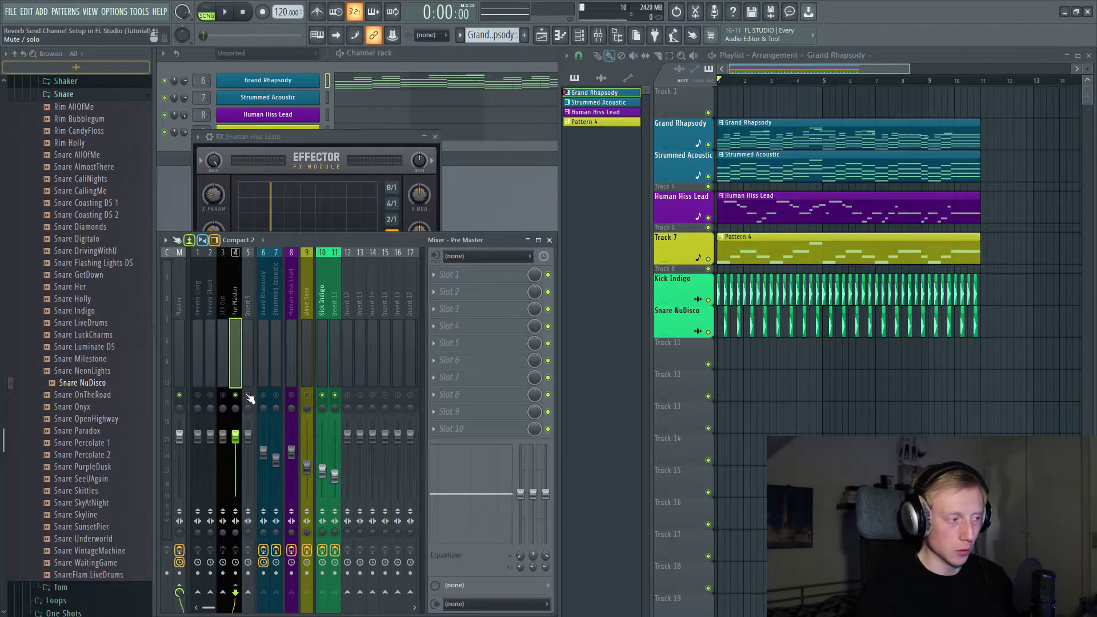
key("space")
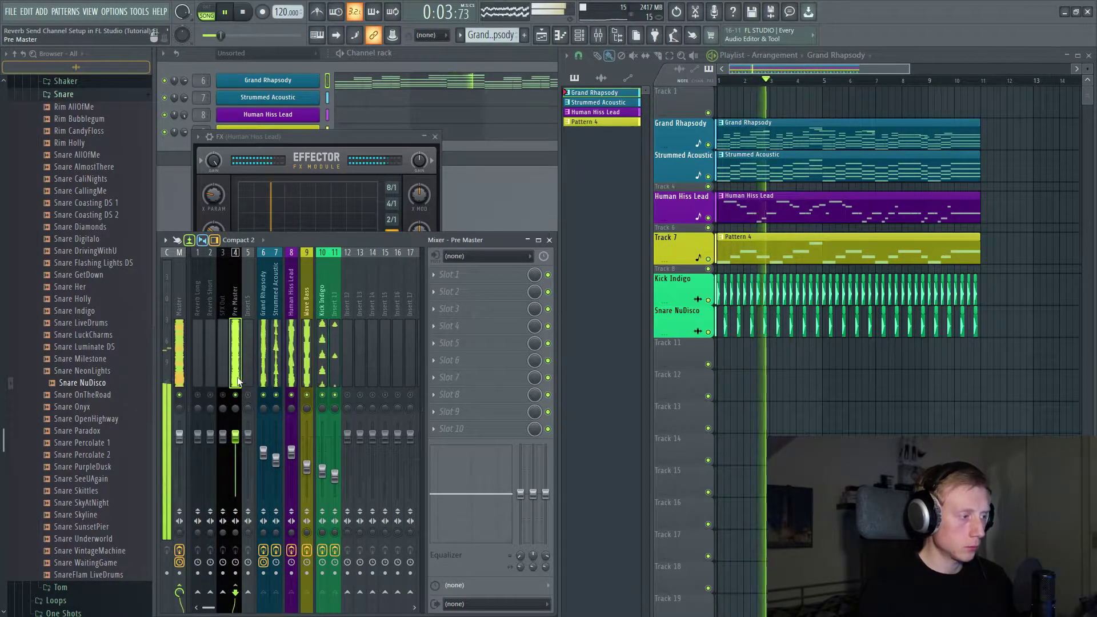
key("space")
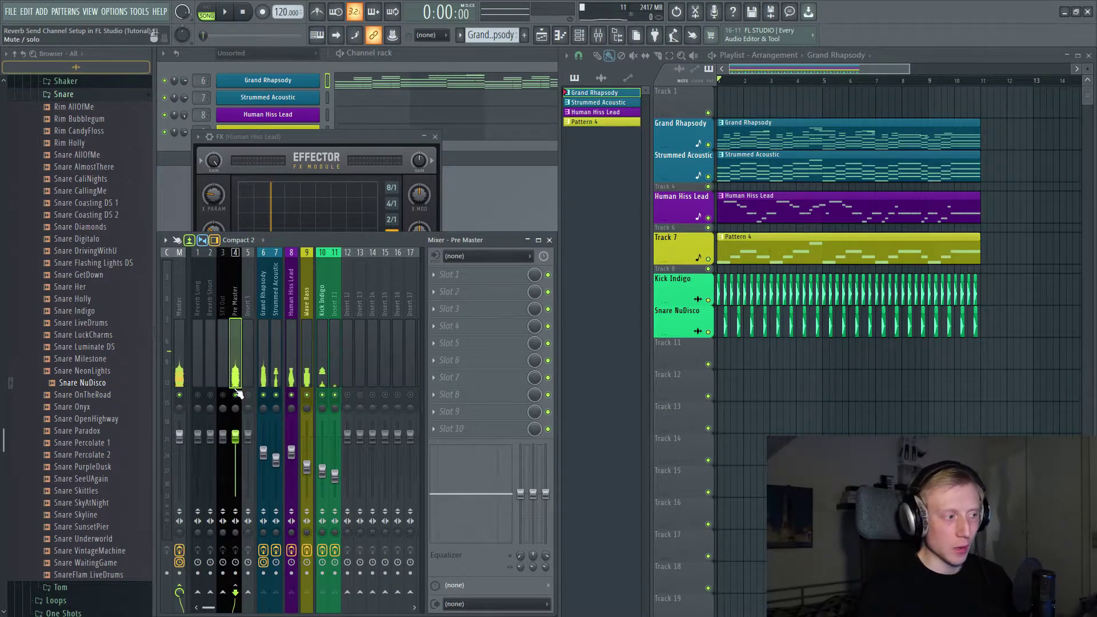
key("space")
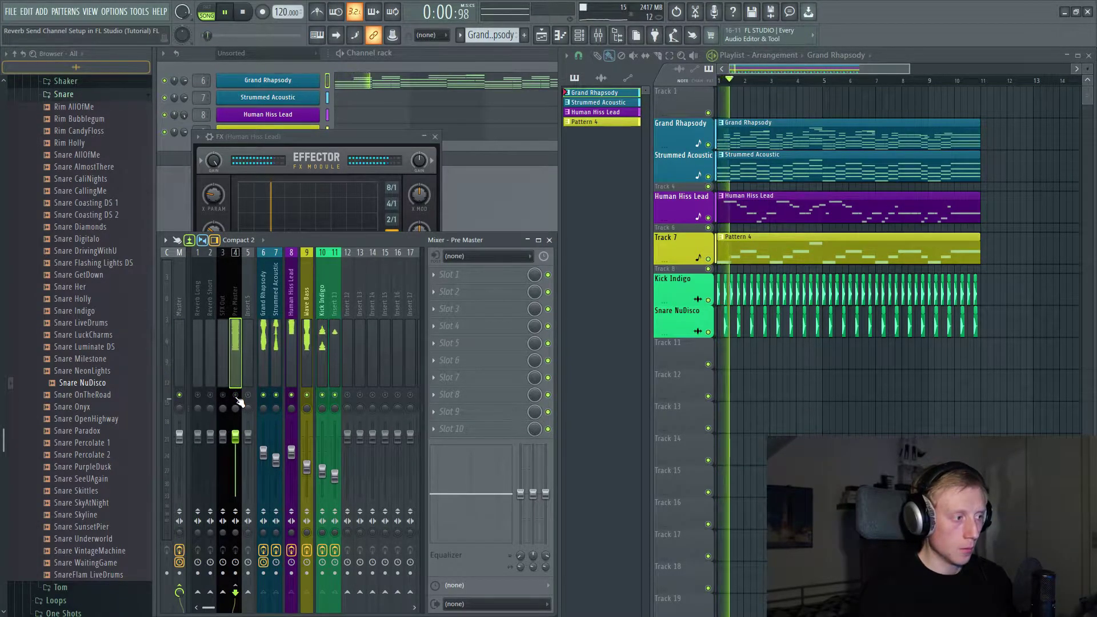
key("space")
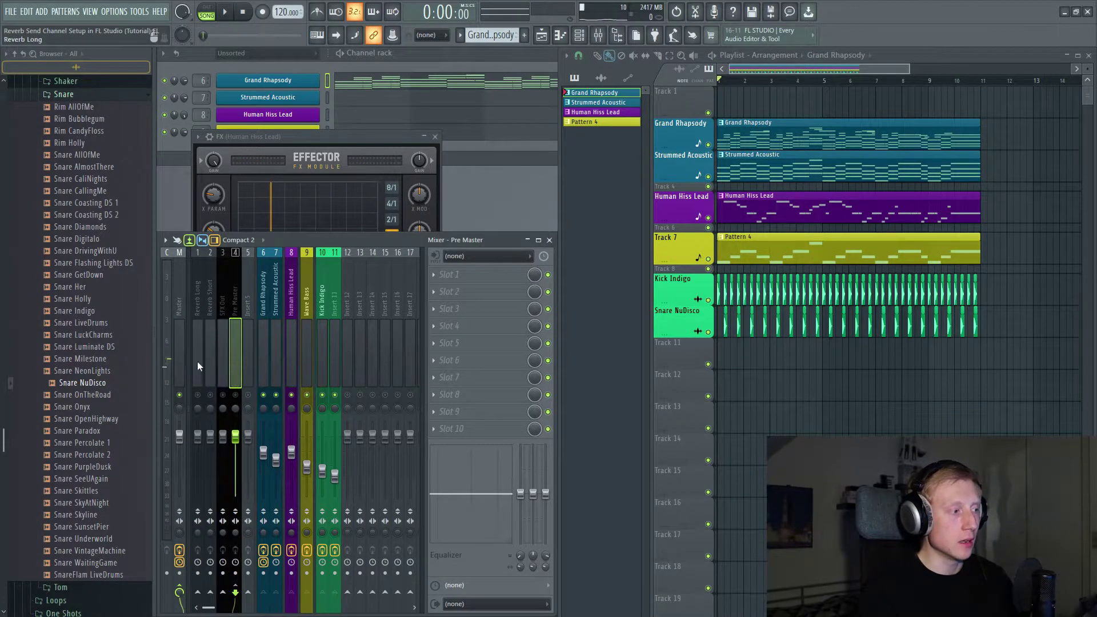
Step: Route Reverb Long and Reverb Short only into SFX Out, then check each track's routing
left_click_drag(195, 357, 204, 357)
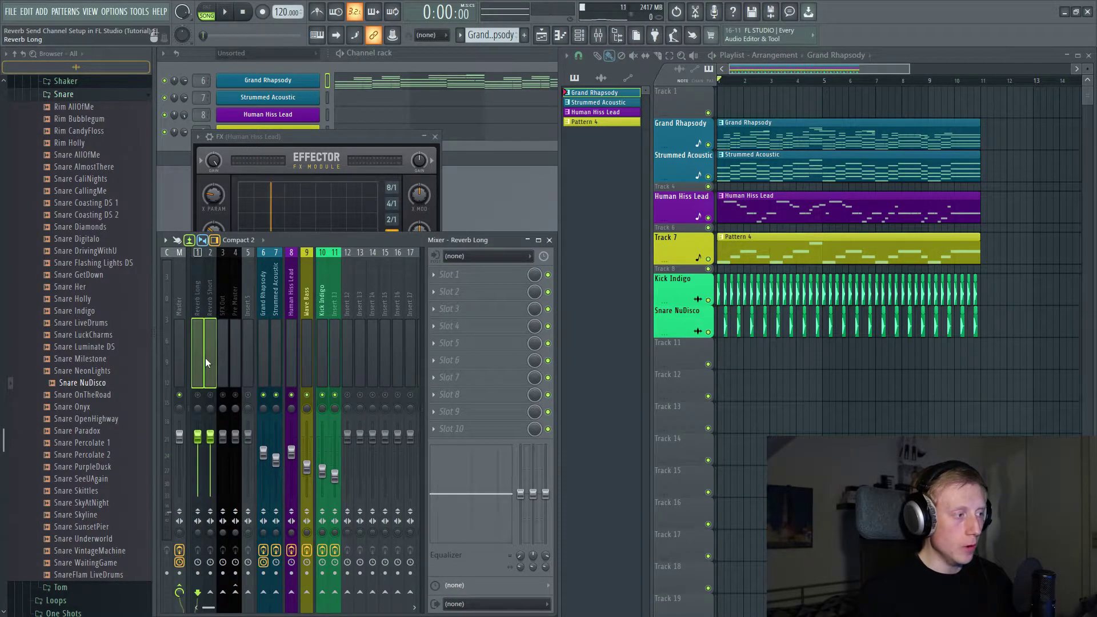
right_click(225, 594)
left_click(239, 571)
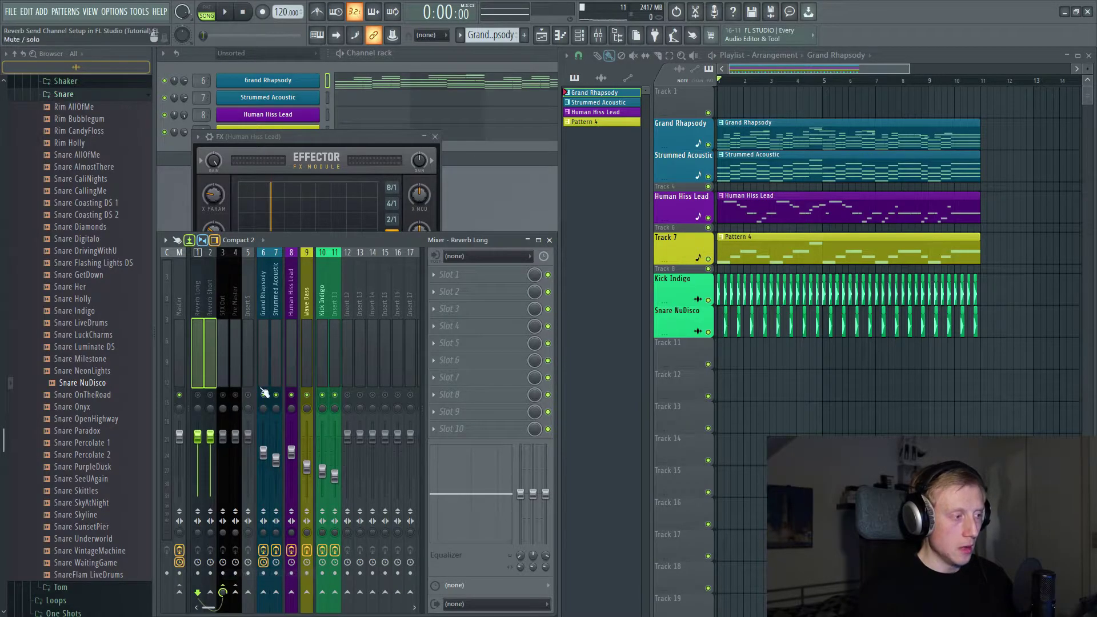
left_click(264, 360)
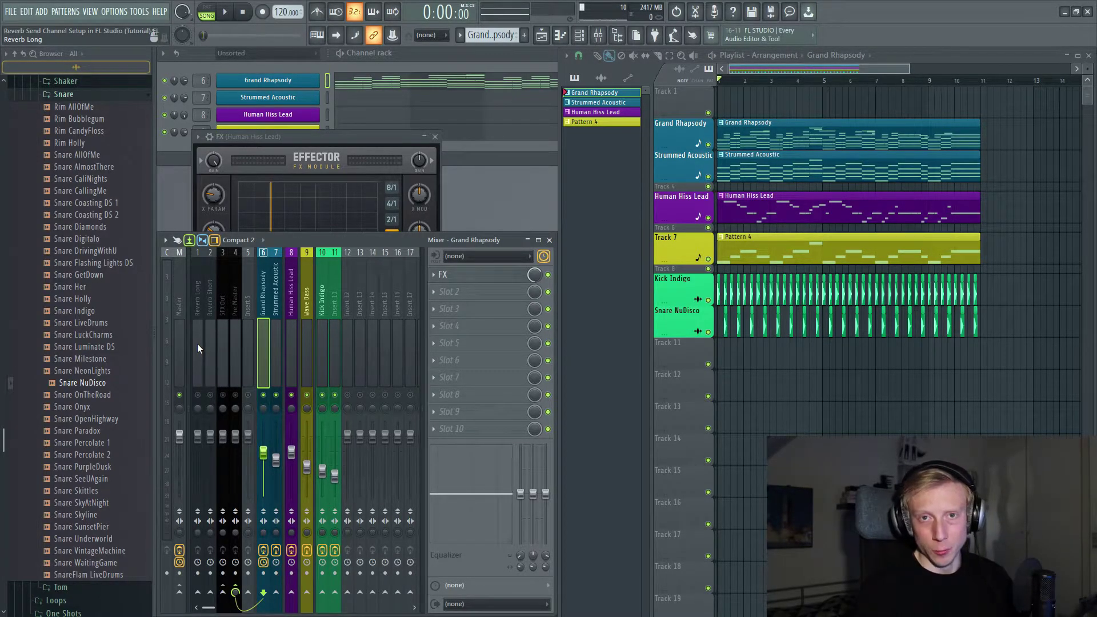
left_click(225, 365)
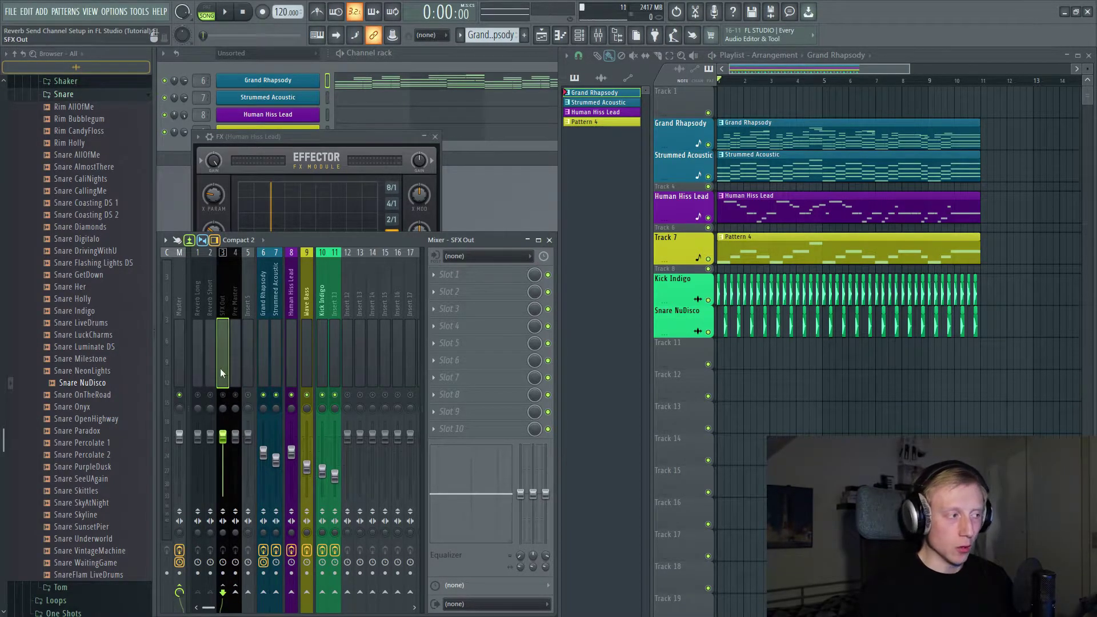
left_click(232, 357)
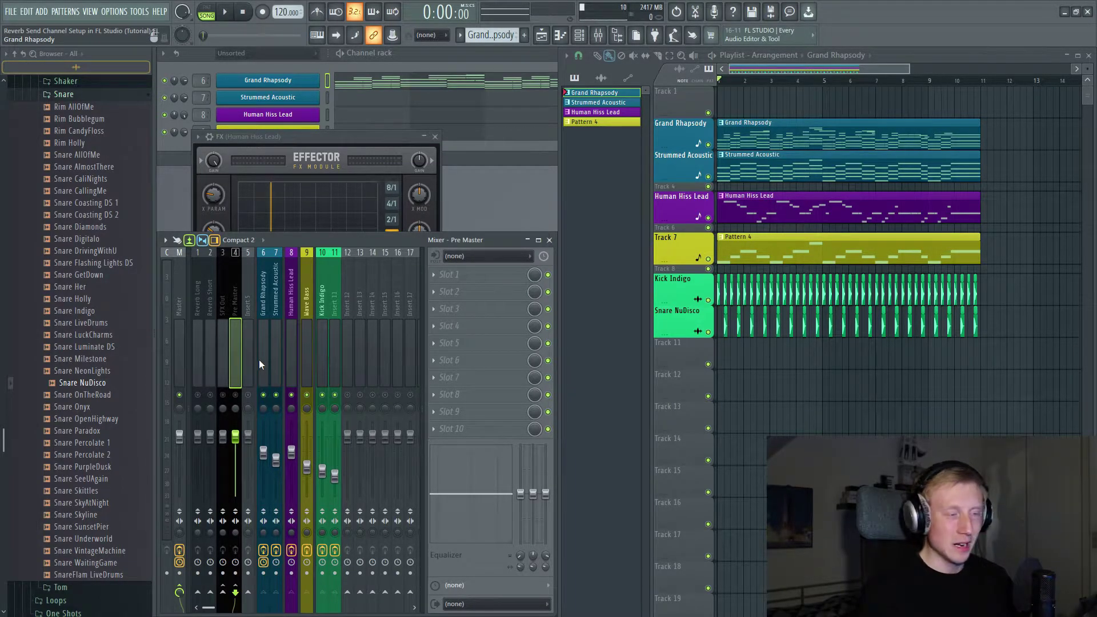
left_click(206, 360)
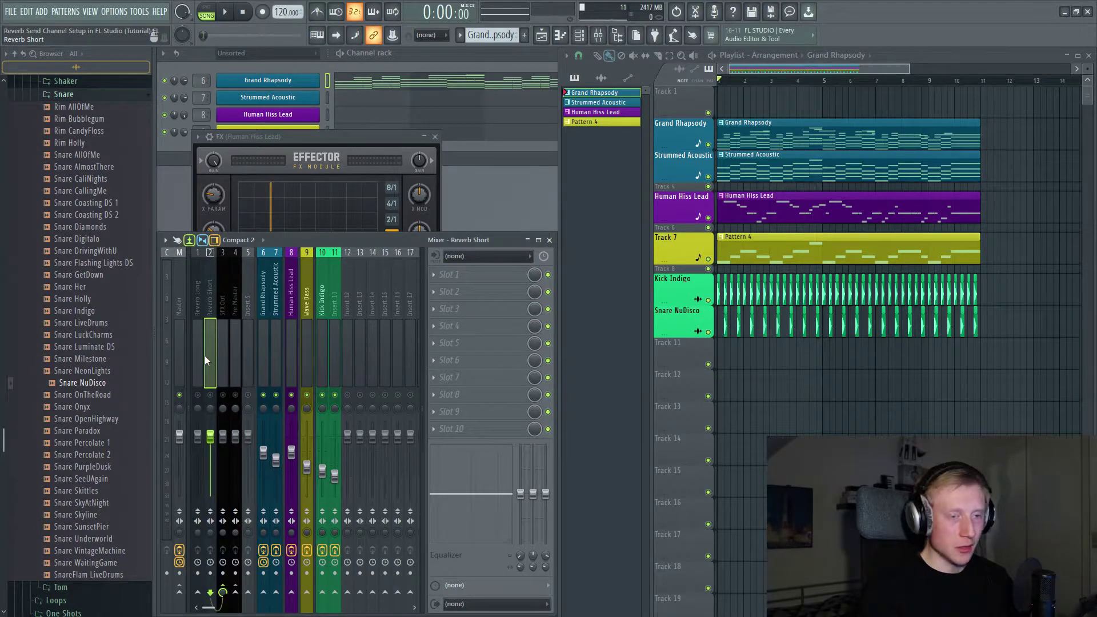
left_click(479, 275)
Step: Load Native Instruments Raum into Reverb Short's Slot 1 and move its window right
mouse_move(631, 206)
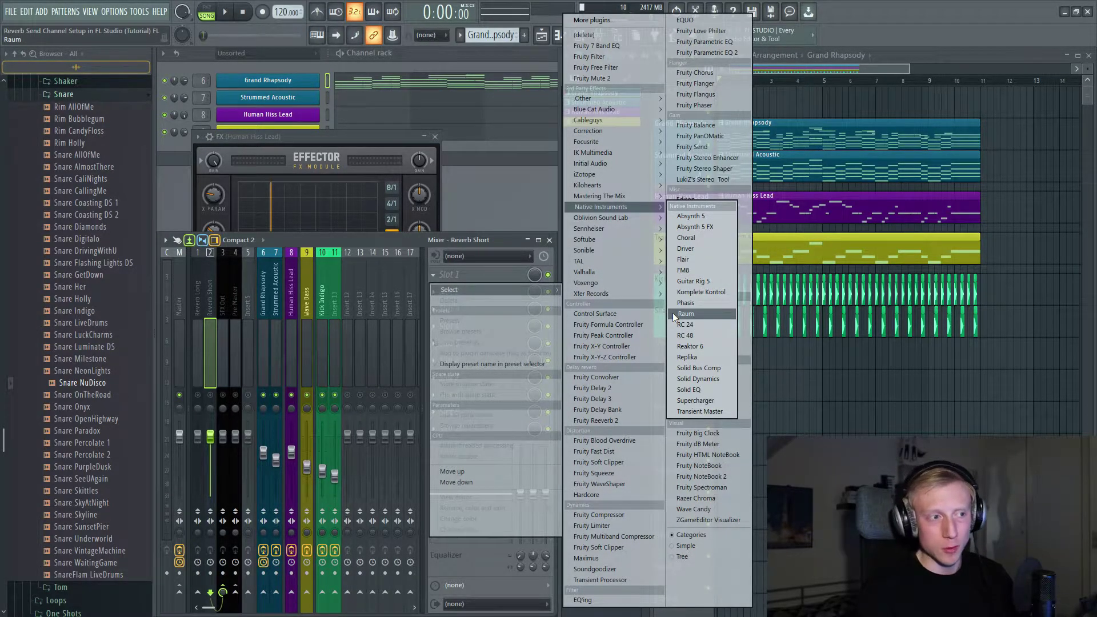
left_click(685, 314)
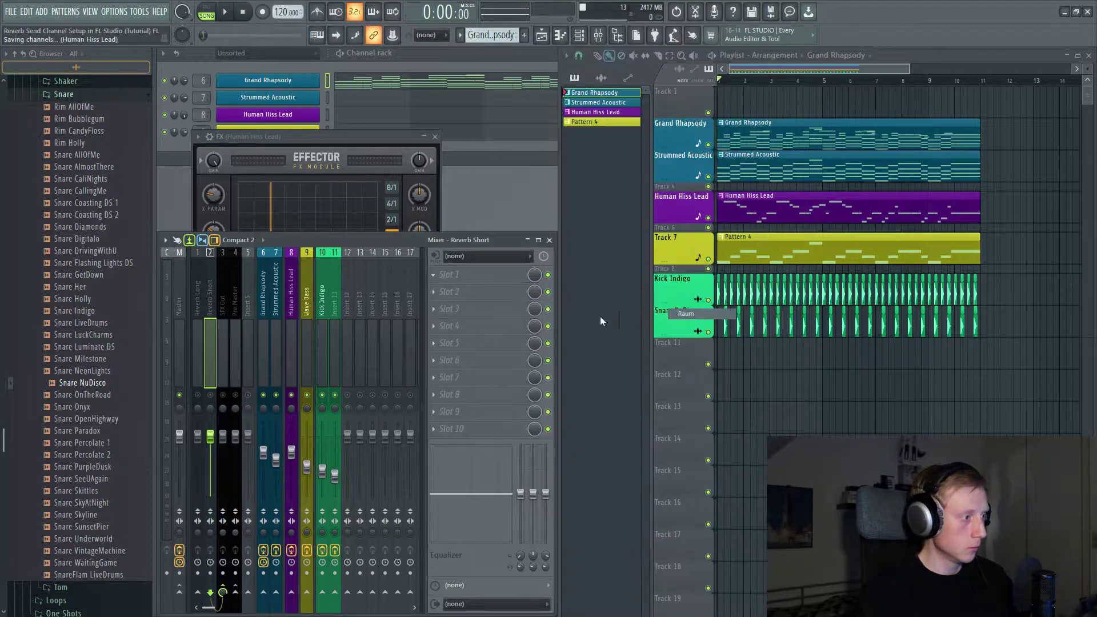
left_click_drag(618, 182, 702, 173)
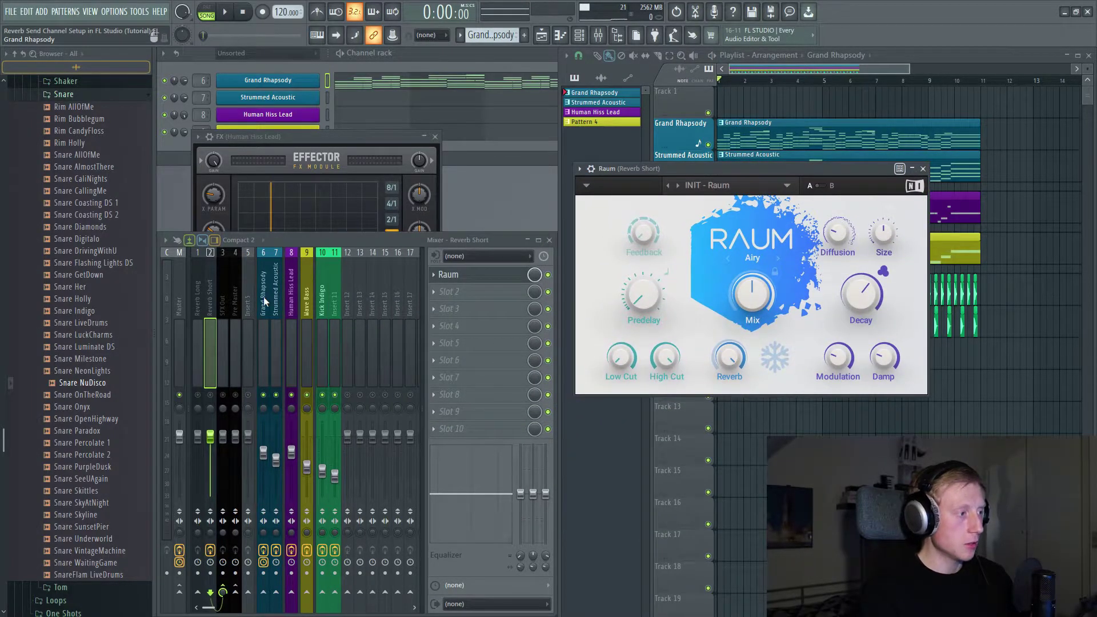
left_click(302, 349)
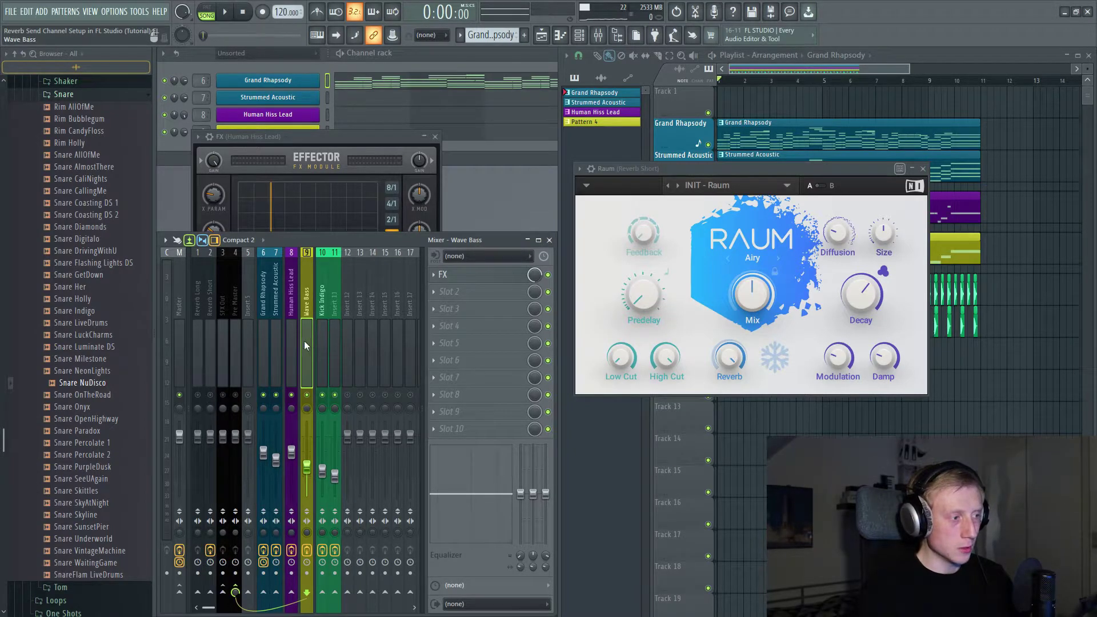
left_click(290, 349)
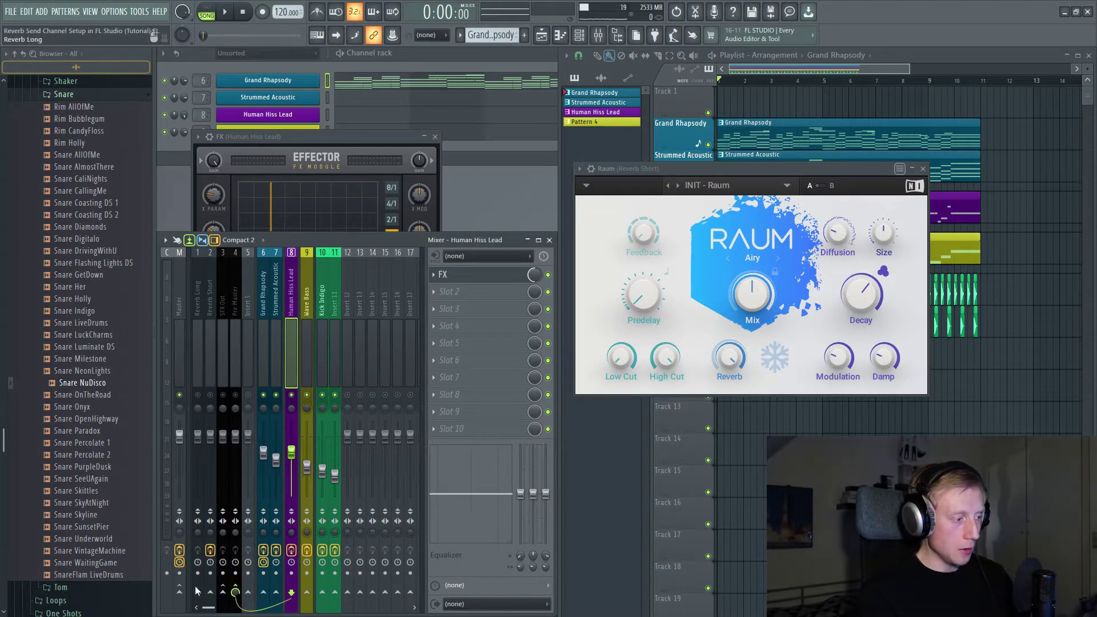
Step: Send Human Hiss Lead to Reverb Short, unmute the bus, and play to hear the reverb
left_click(210, 594)
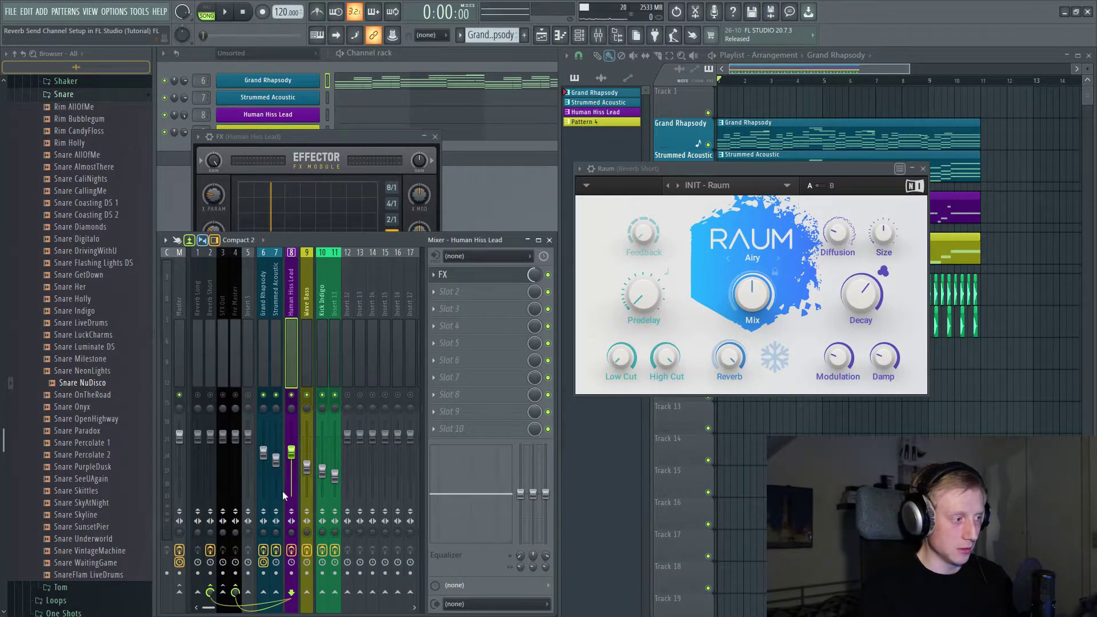
left_click(210, 395)
key("space")
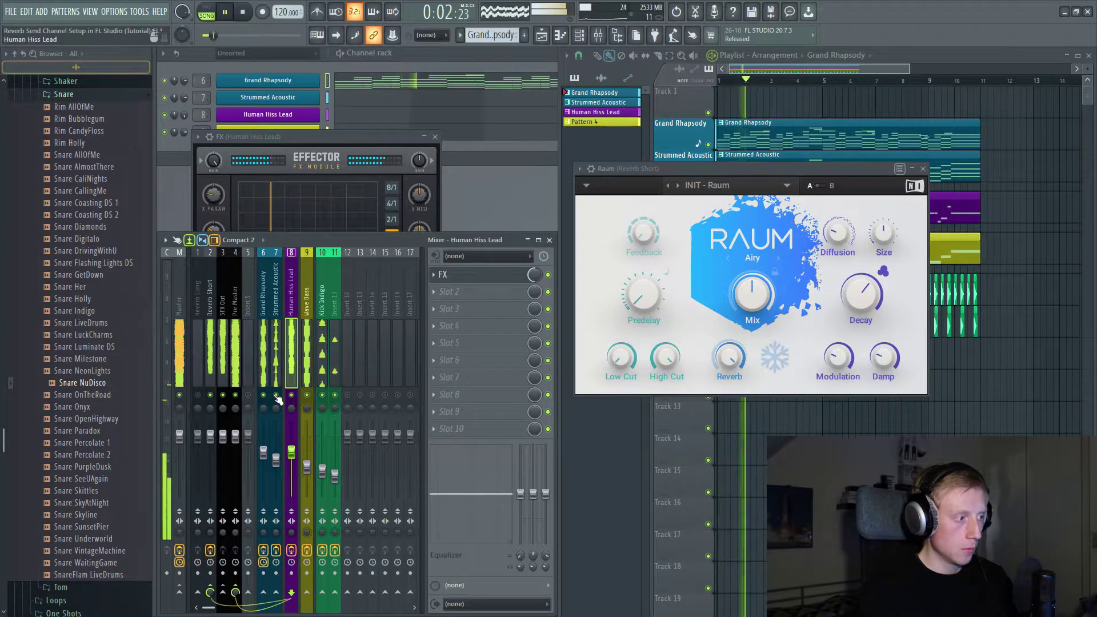
key("space")
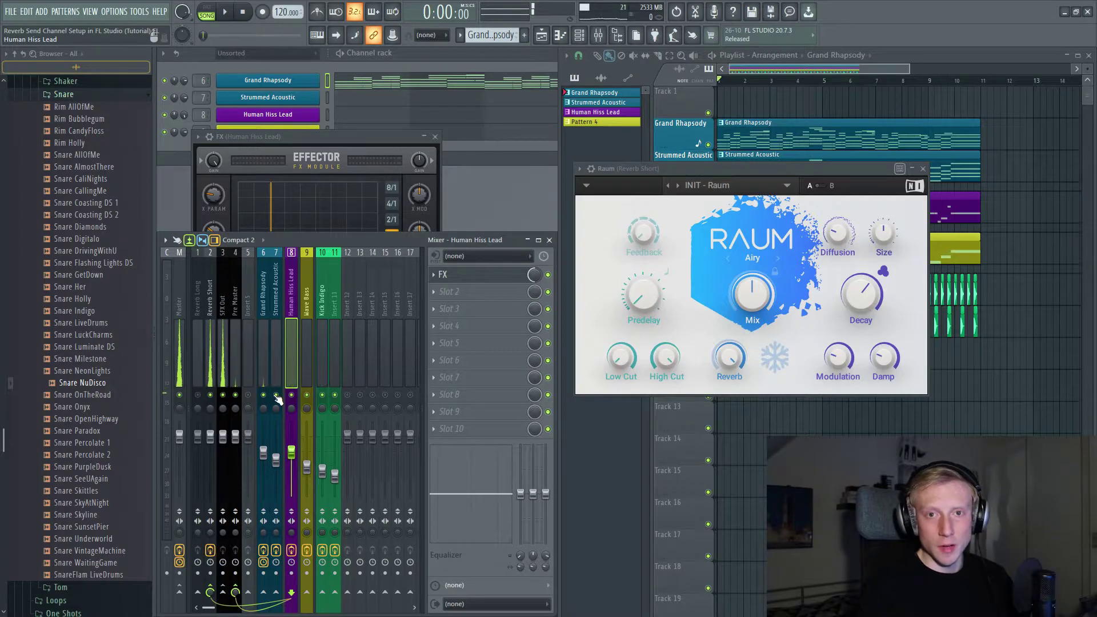
left_click(209, 307)
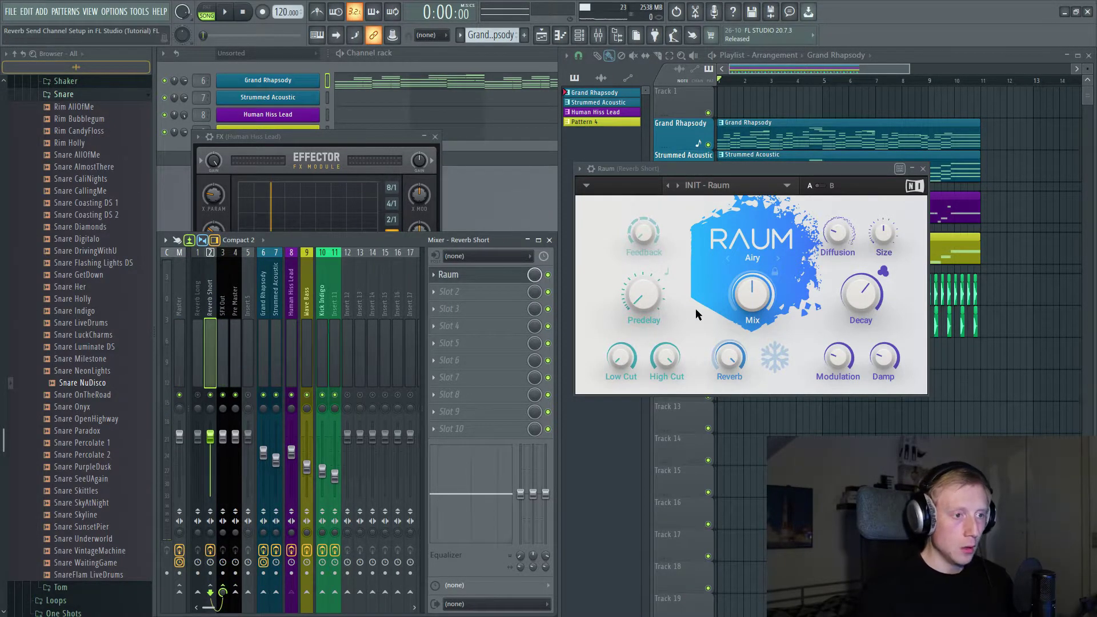
Step: Lower Raum's Decay to 3.3 s on Reverb Short and reposition its window
left_click_drag(861, 293, 860, 311)
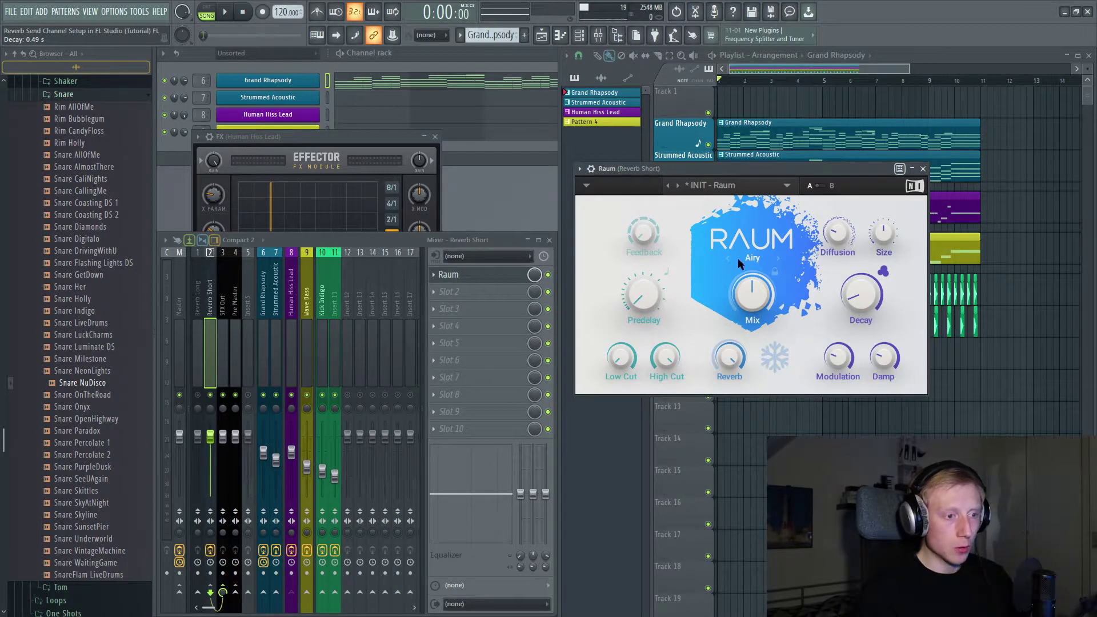
left_click_drag(655, 169, 663, 188)
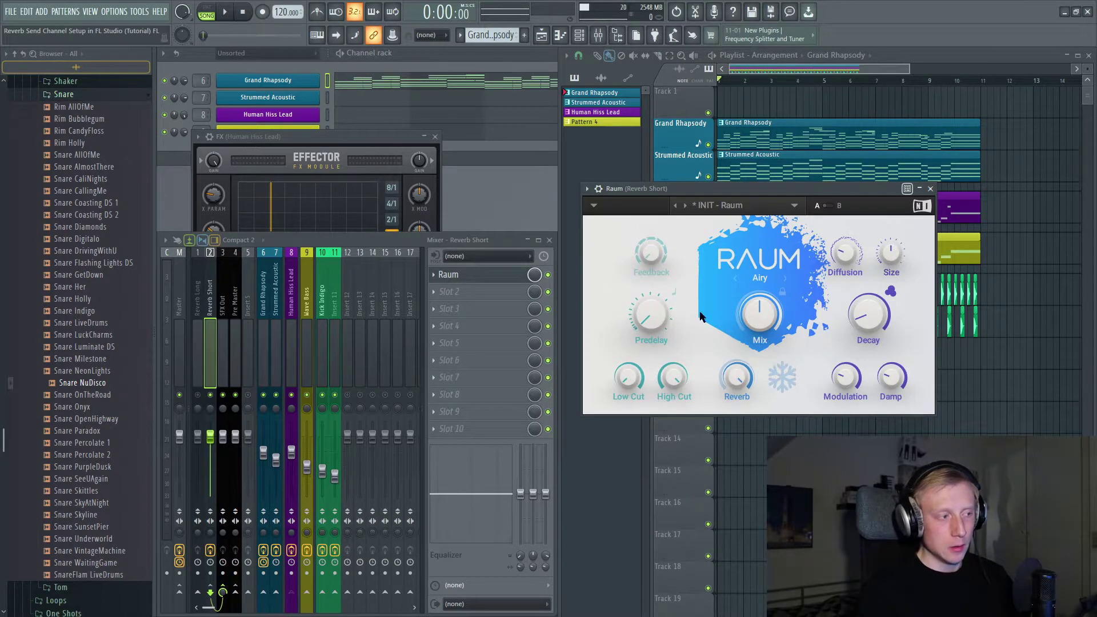
left_click(470, 293)
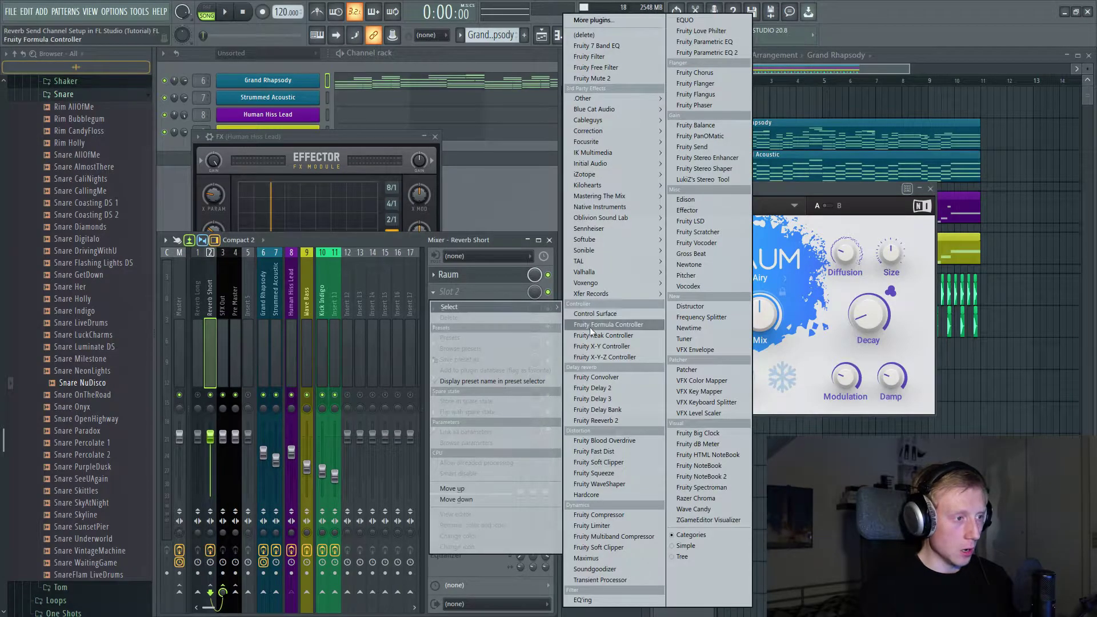
Step: Add Fruity Reeverb 2 in Slot 2, lower its DRY level, then delete it again
left_click(613, 419)
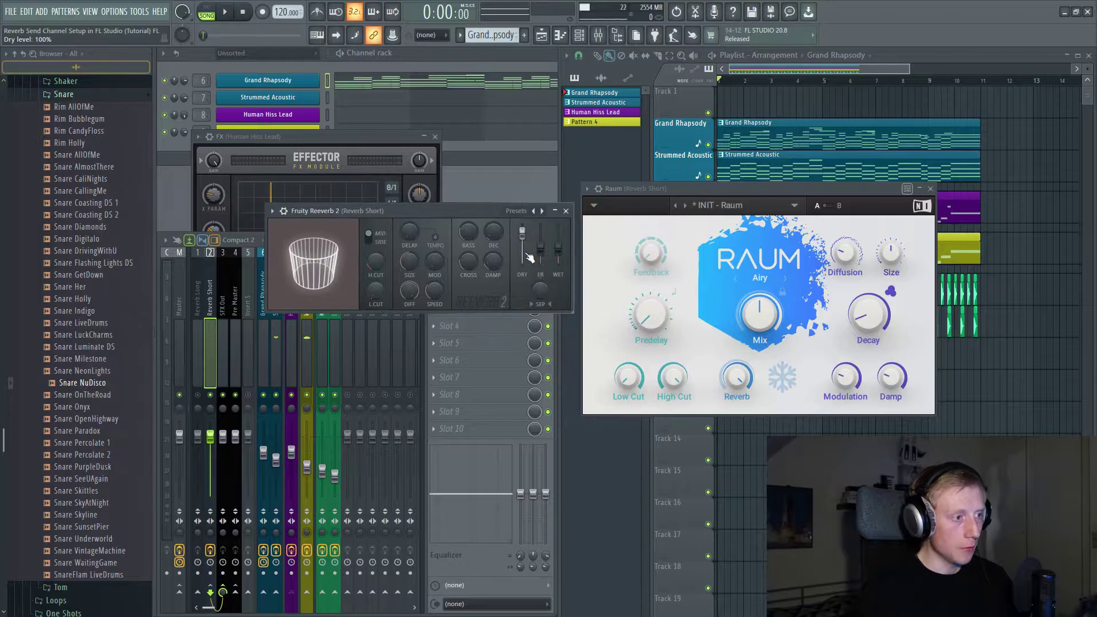
left_click_drag(532, 240, 560, 229)
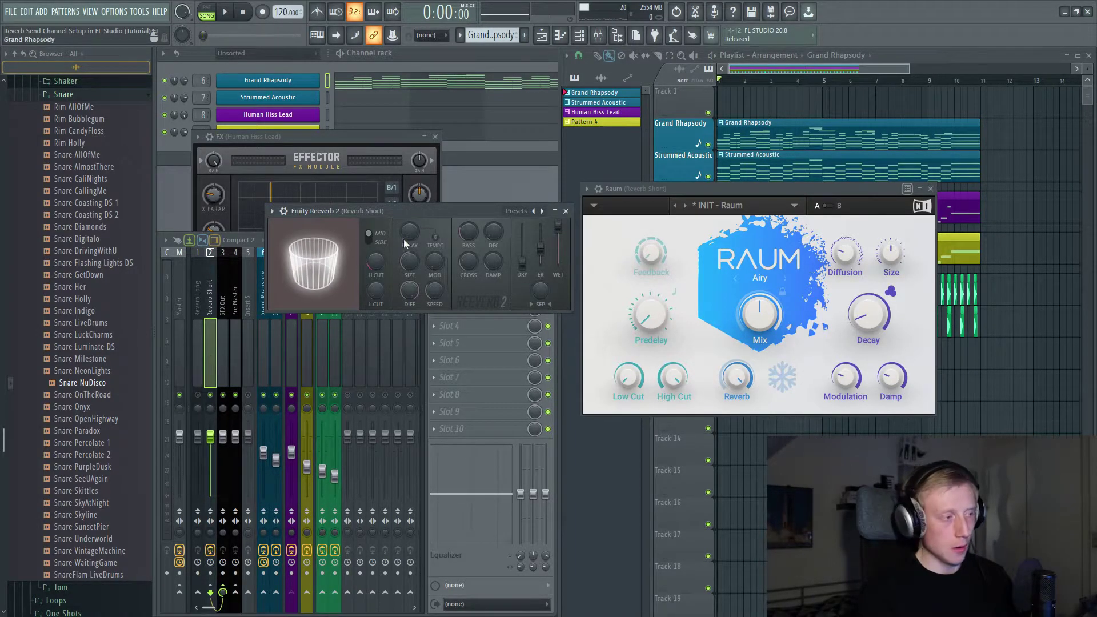
left_click(566, 211)
left_click(434, 298)
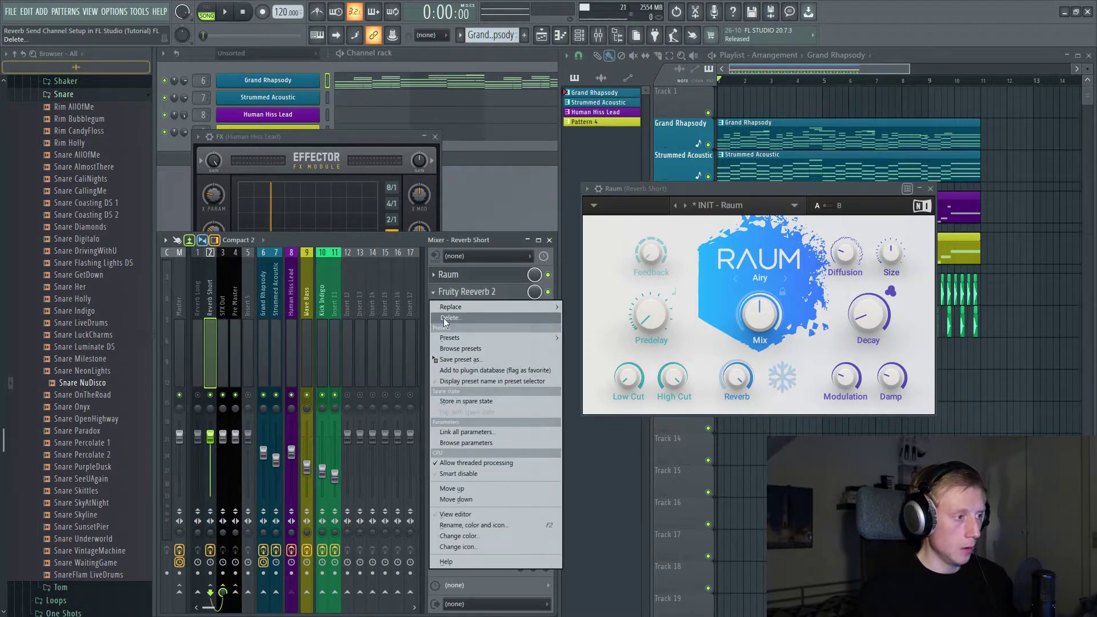
left_click(444, 317)
Step: Set Raum's Mix knob to 100% so the reverb is fully wet
left_click_drag(719, 190, 683, 199)
mouse_move(733, 331)
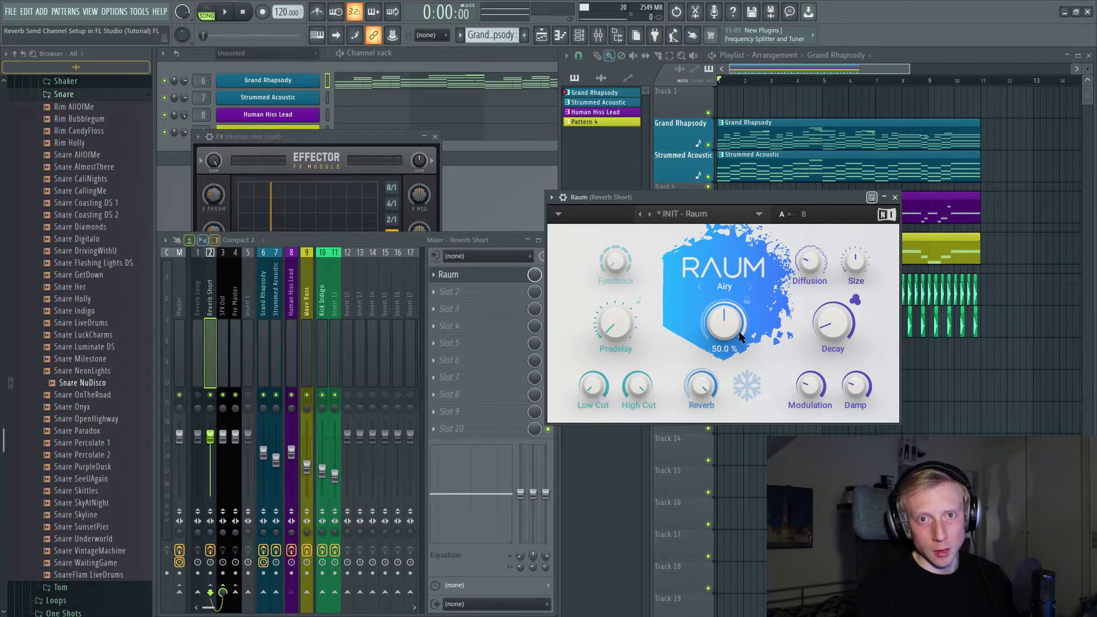
left_click_drag(738, 334, 738, 305)
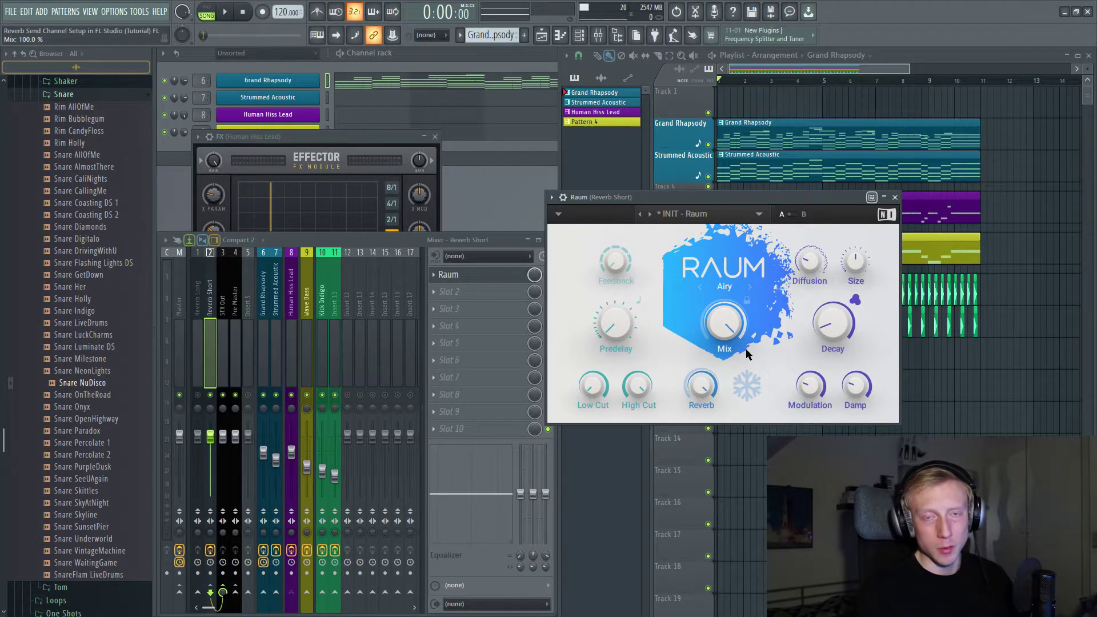
Step: With the song playing, turn Raum's Damp up and enlarge Size to about 80%
left_click_drag(658, 196, 627, 205)
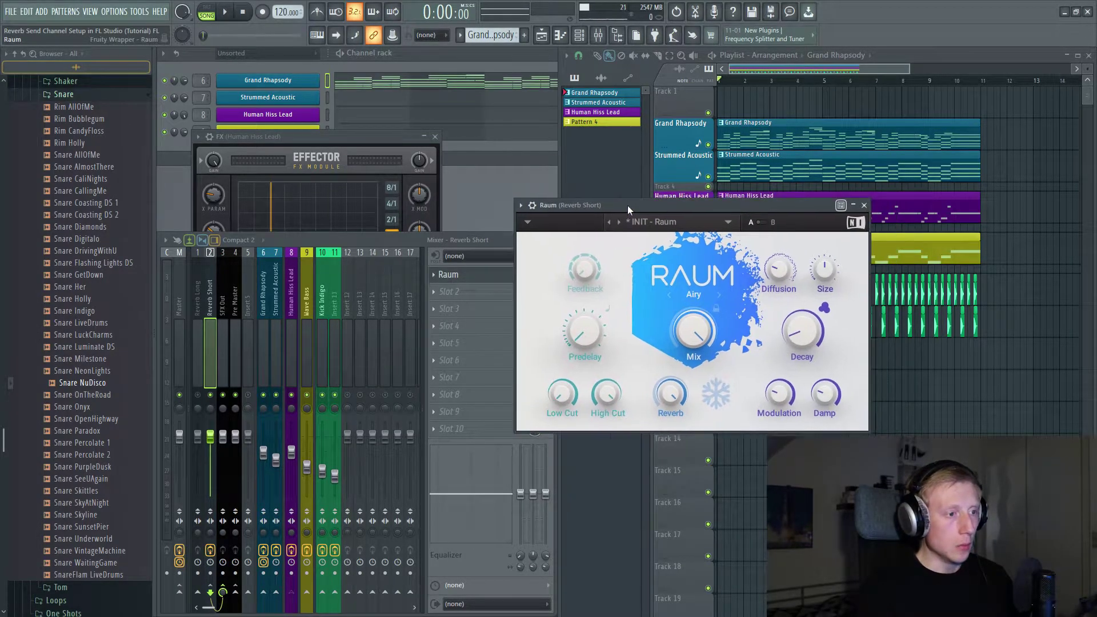
key("space")
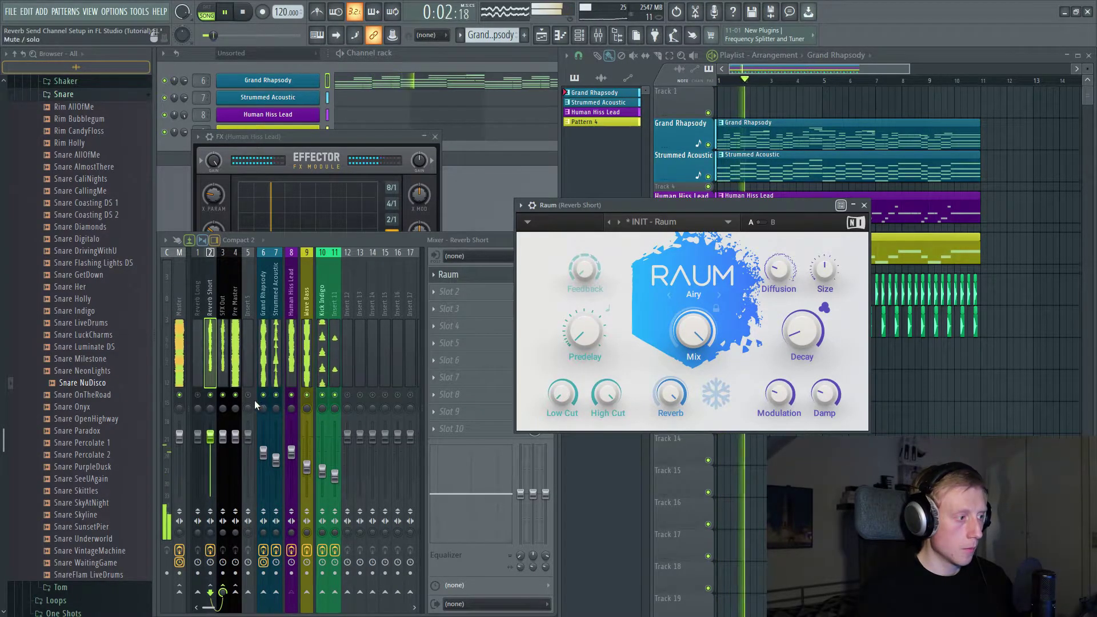
left_click_drag(824, 394, 824, 363)
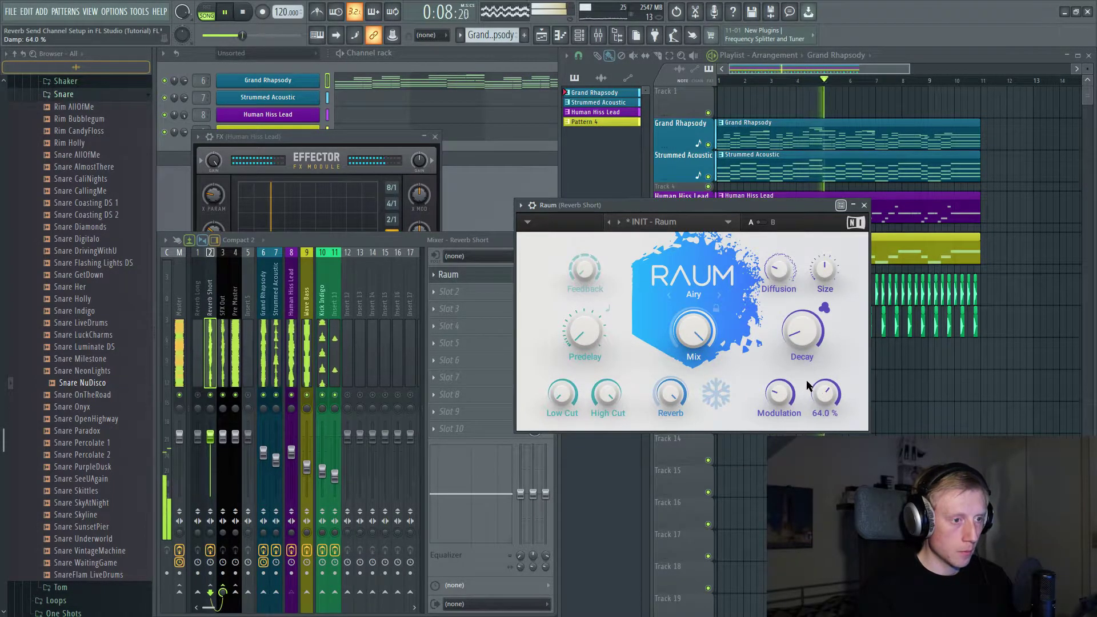
left_click_drag(824, 269, 824, 237)
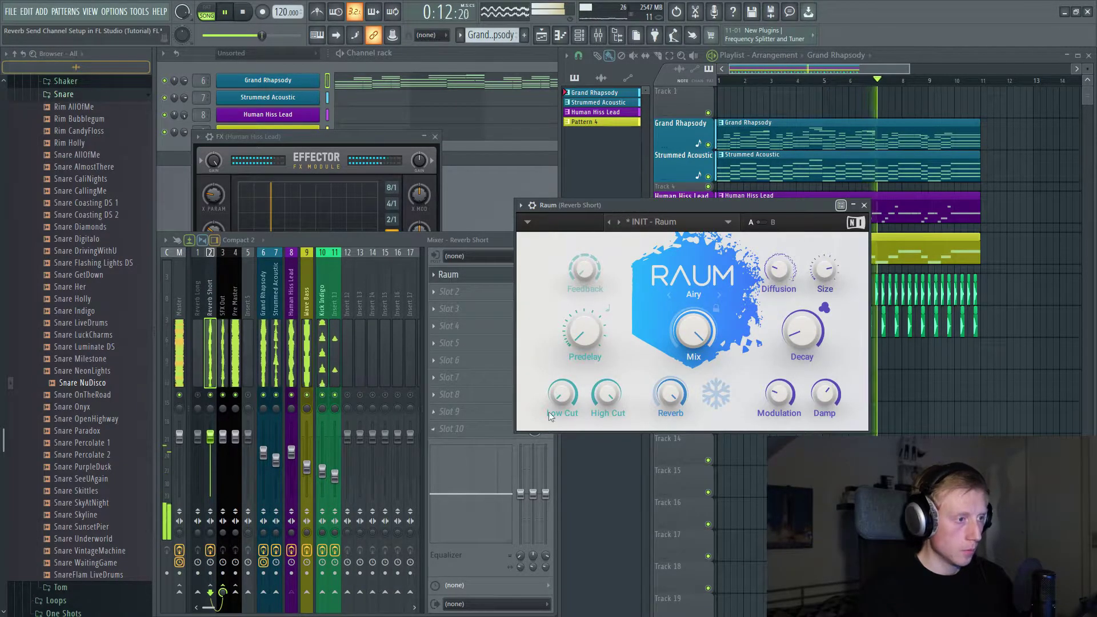
Step: Raise Raum's Predelay from 0 to about 5 ms, audition it, then select Pre Master
mouse_move(599, 323)
key("space")
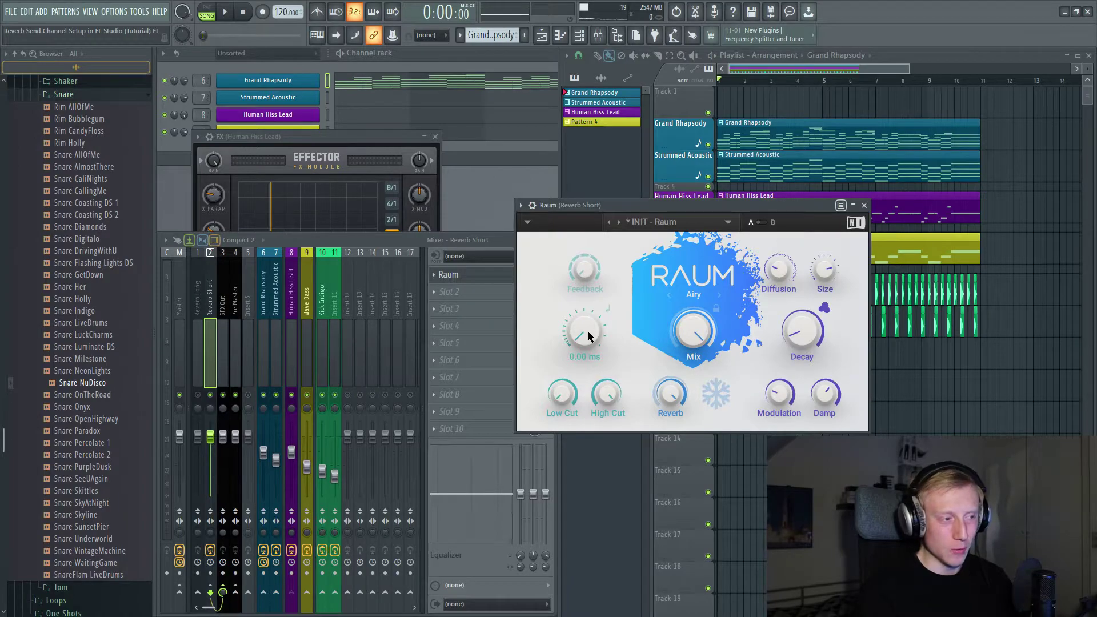
left_click_drag(589, 335, 588, 334)
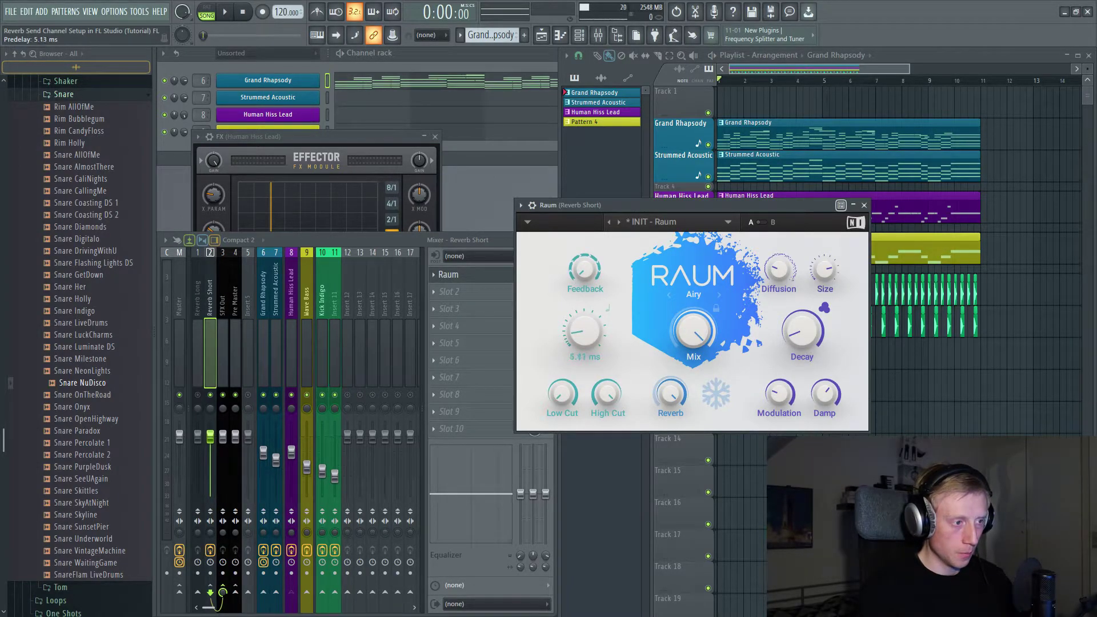
key("space")
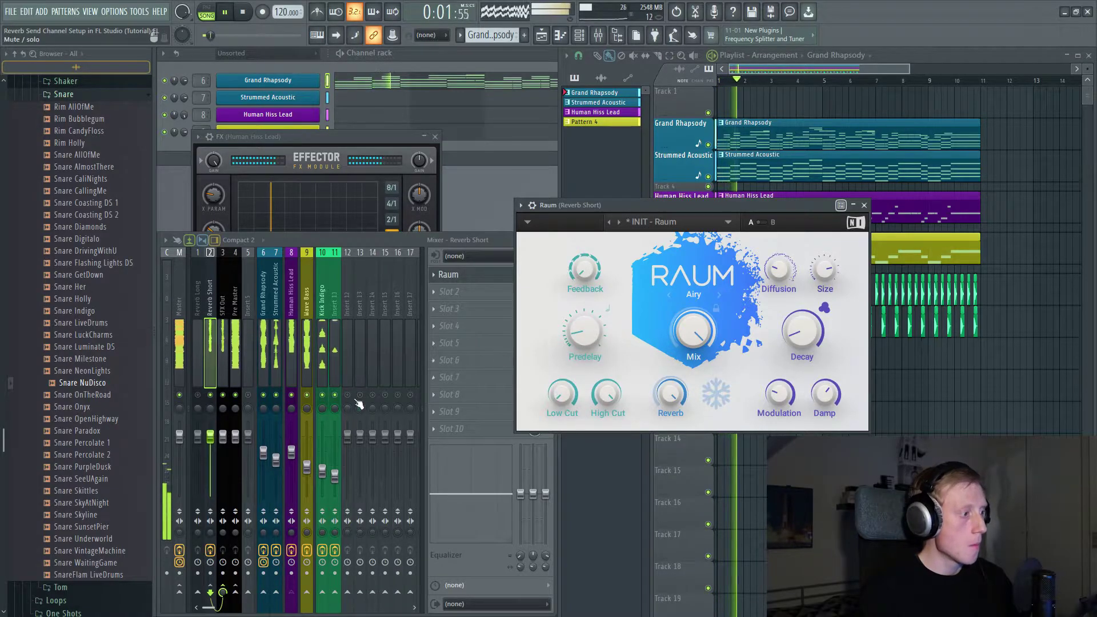
mouse_move(670, 391)
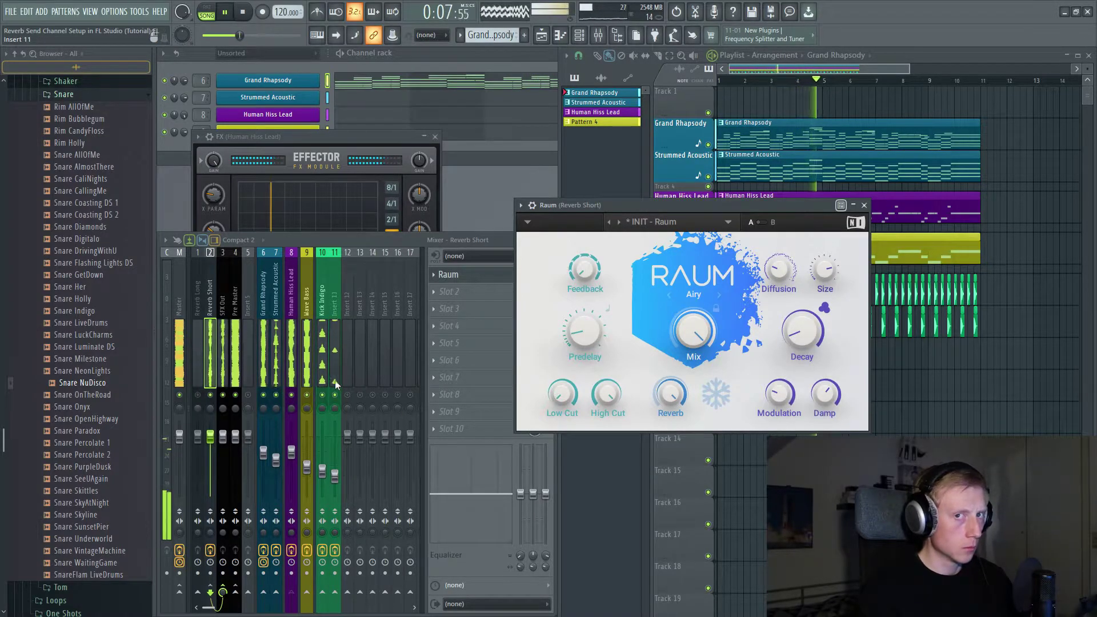
key("space")
left_click(235, 365)
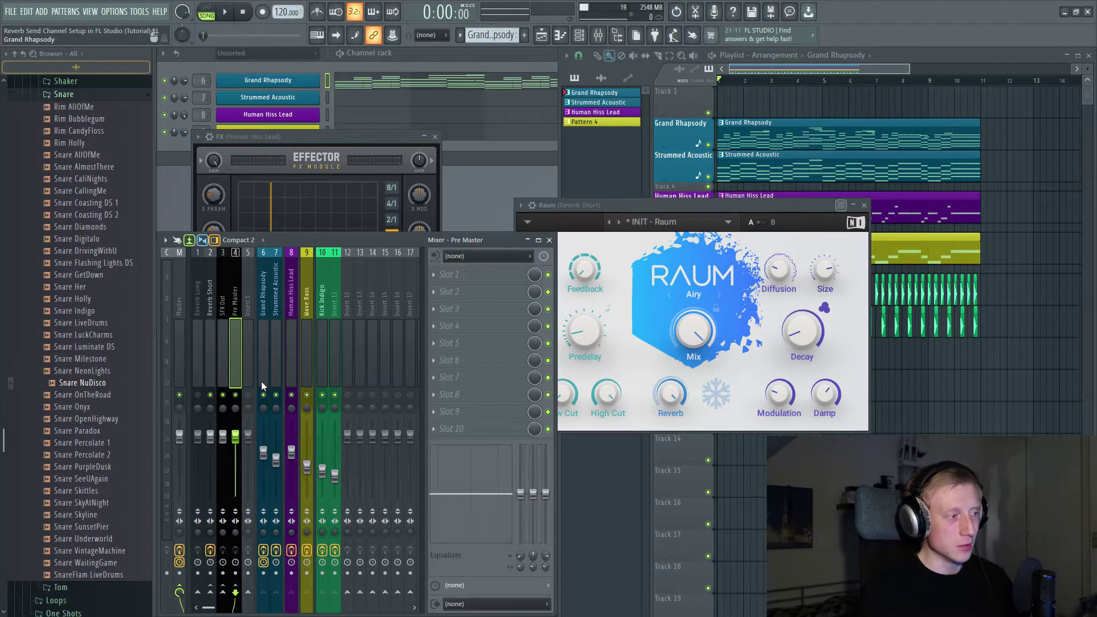
Step: During playback, lower Reverb Short Raum's Damp and raise its Low Cut slightly
key("space")
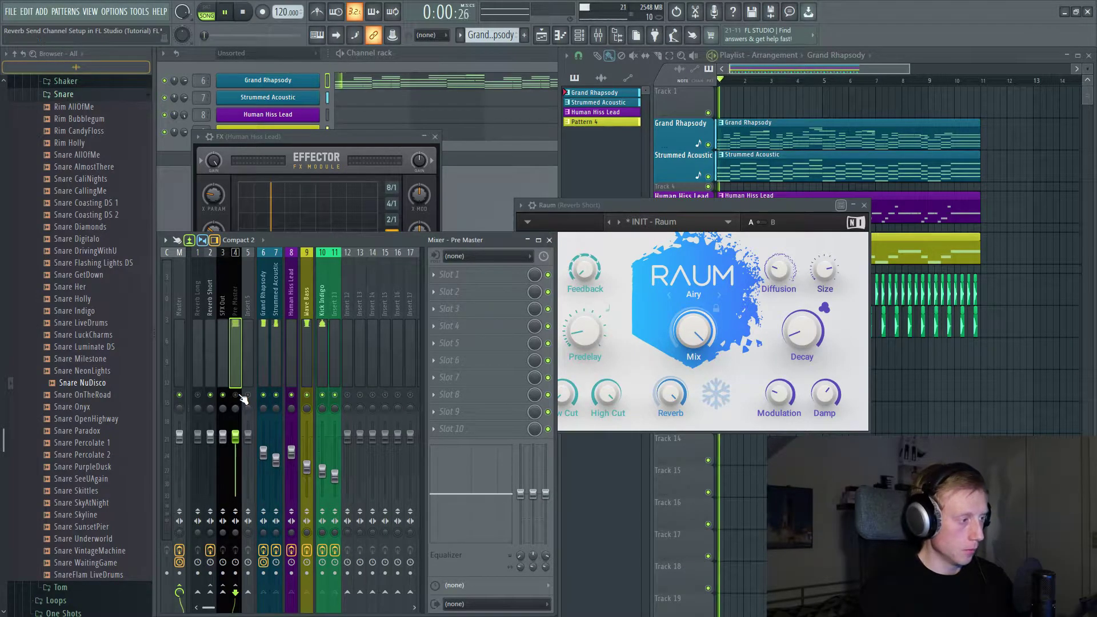
left_click(208, 353)
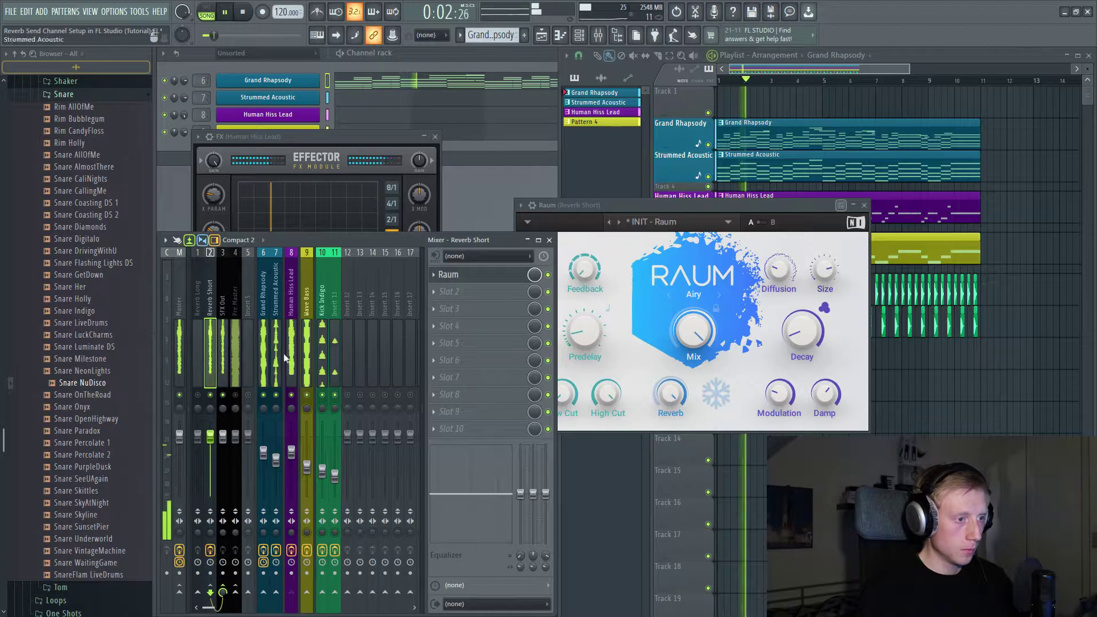
left_click(599, 207)
left_click_drag(600, 207, 662, 217)
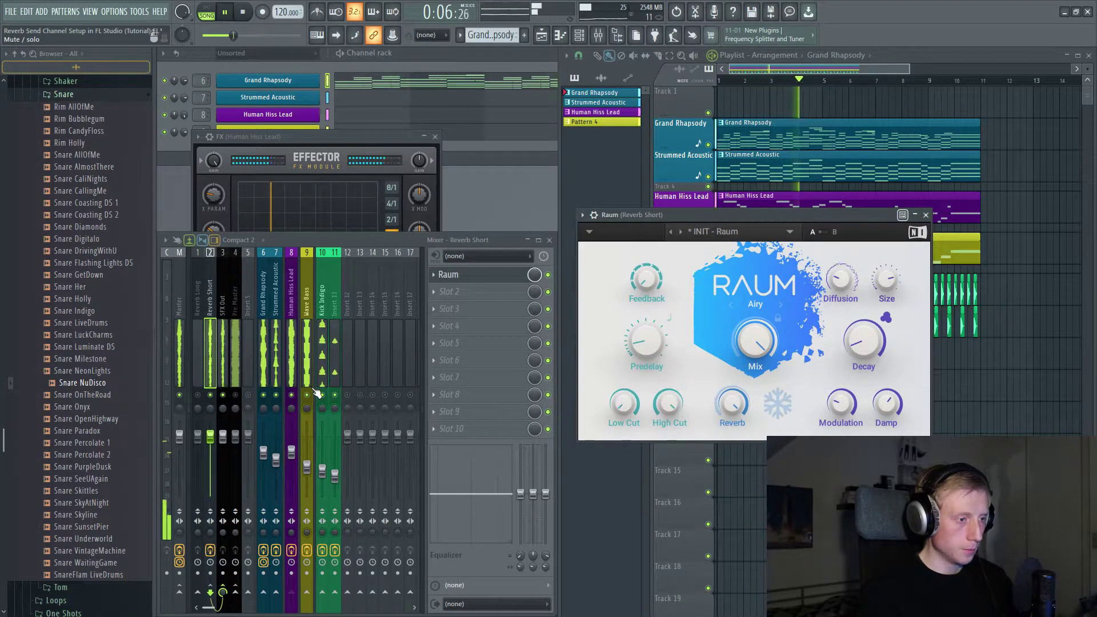
mouse_move(839, 280)
mouse_move(886, 280)
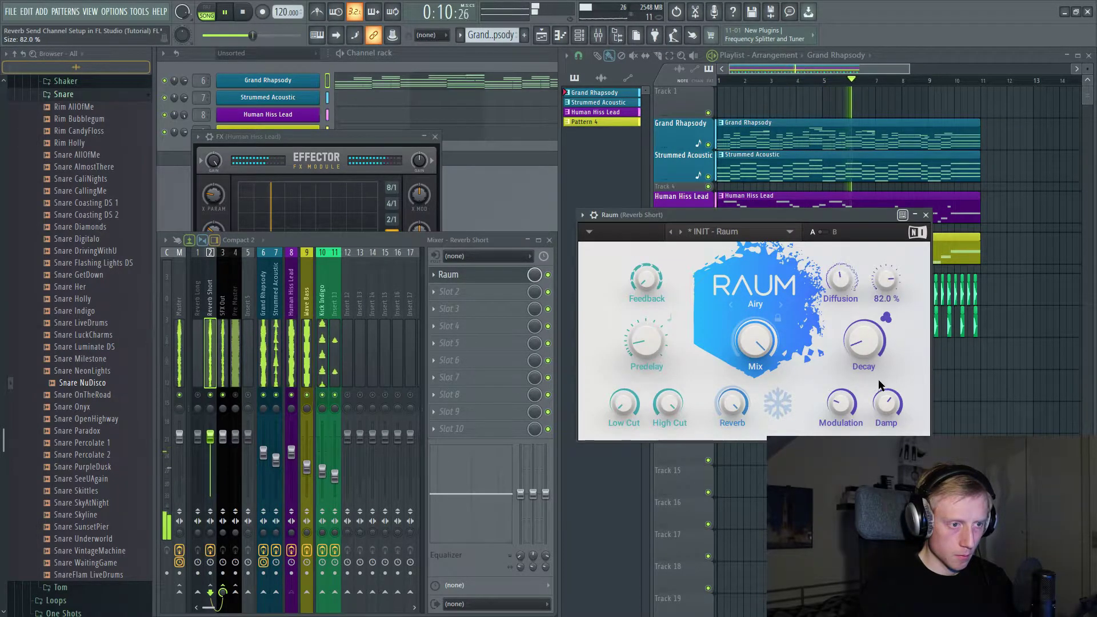
mouse_move(885, 403)
left_mouse_down()
mouse_move(886, 417)
mouse_move(886, 388)
left_mouse_up()
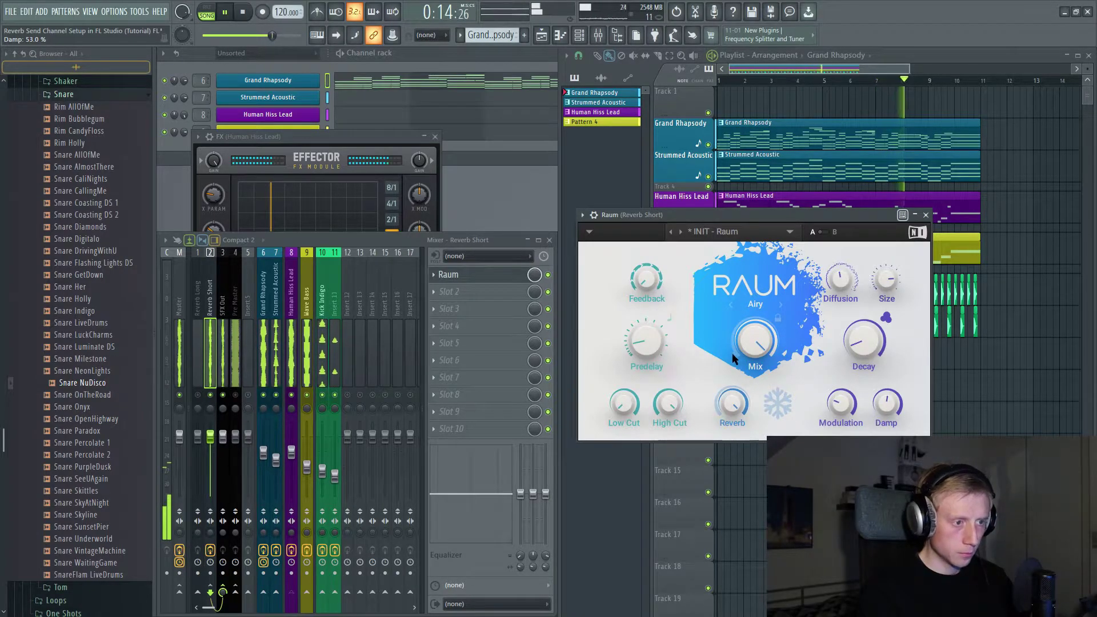
left_click_drag(624, 404, 624, 392)
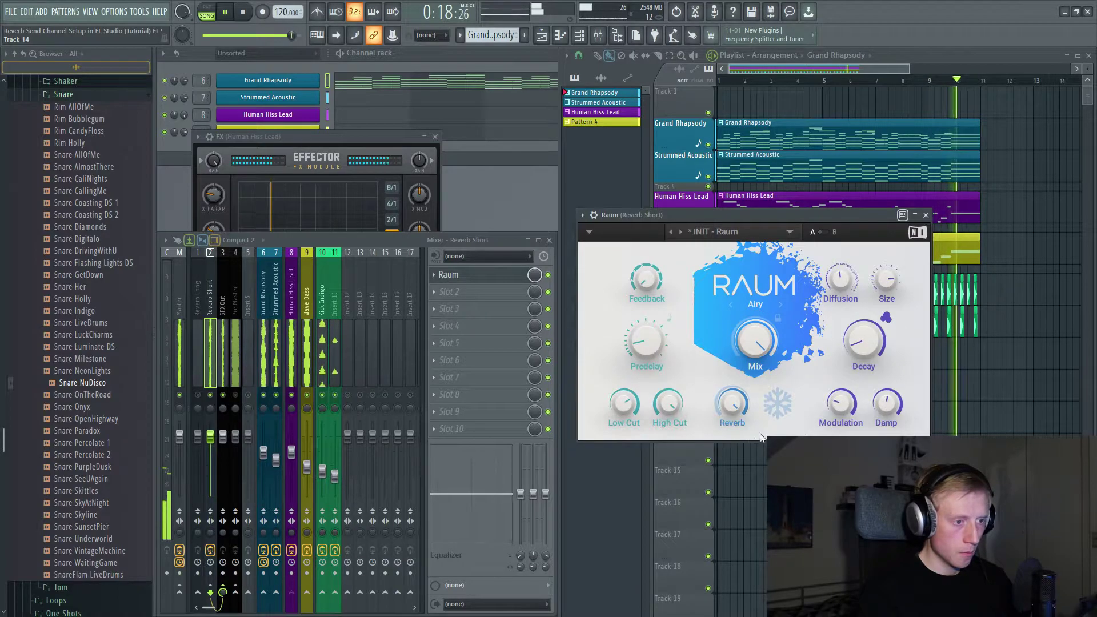
key("space")
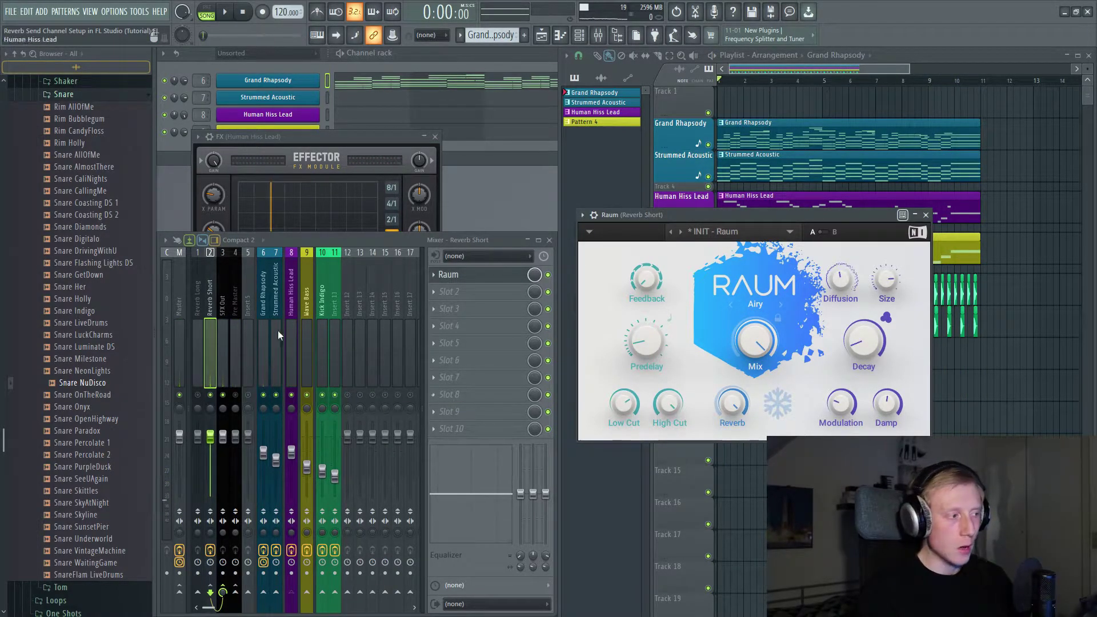
Step: Set the Reverb Long Raum's Decay to about 2 s and Predelay to about 22 ms
left_click(432, 275)
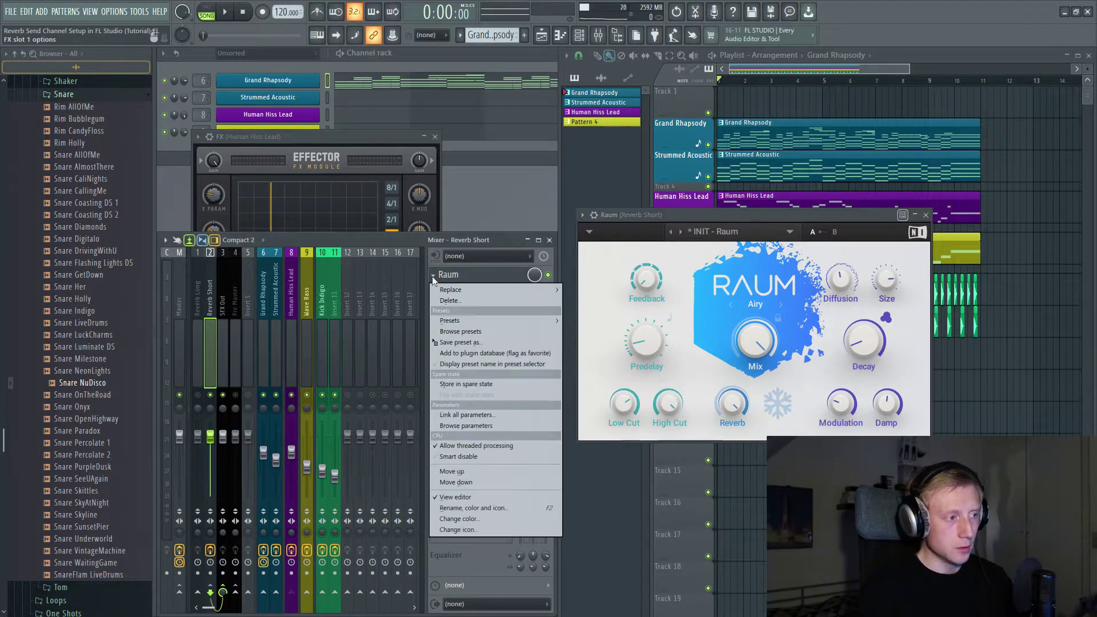
left_click_drag(463, 343, 194, 334)
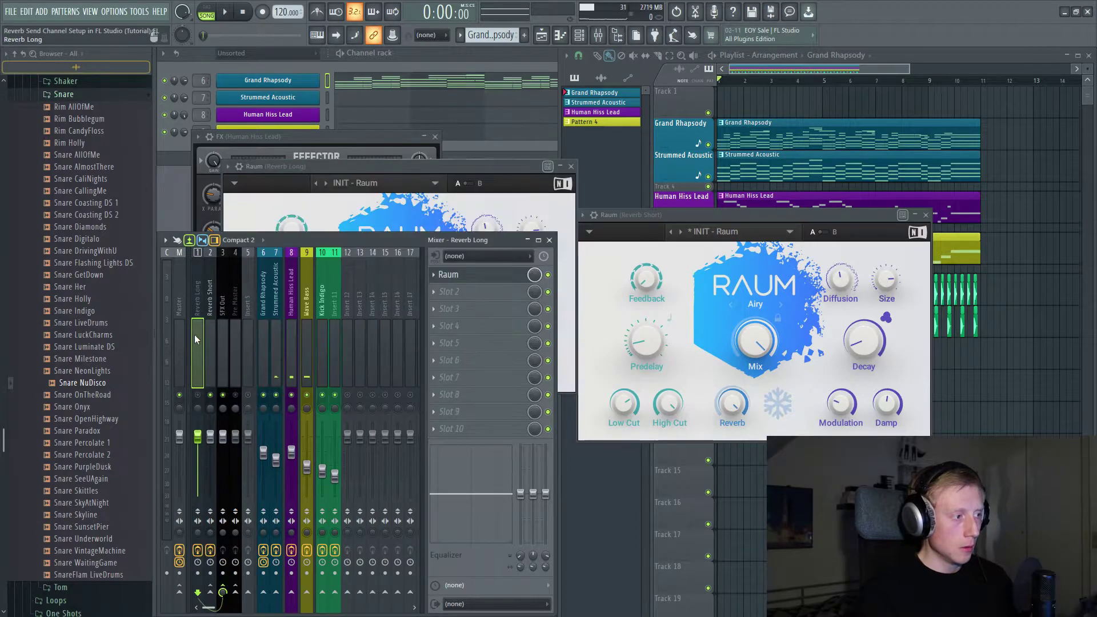
left_click_drag(509, 291, 509, 280)
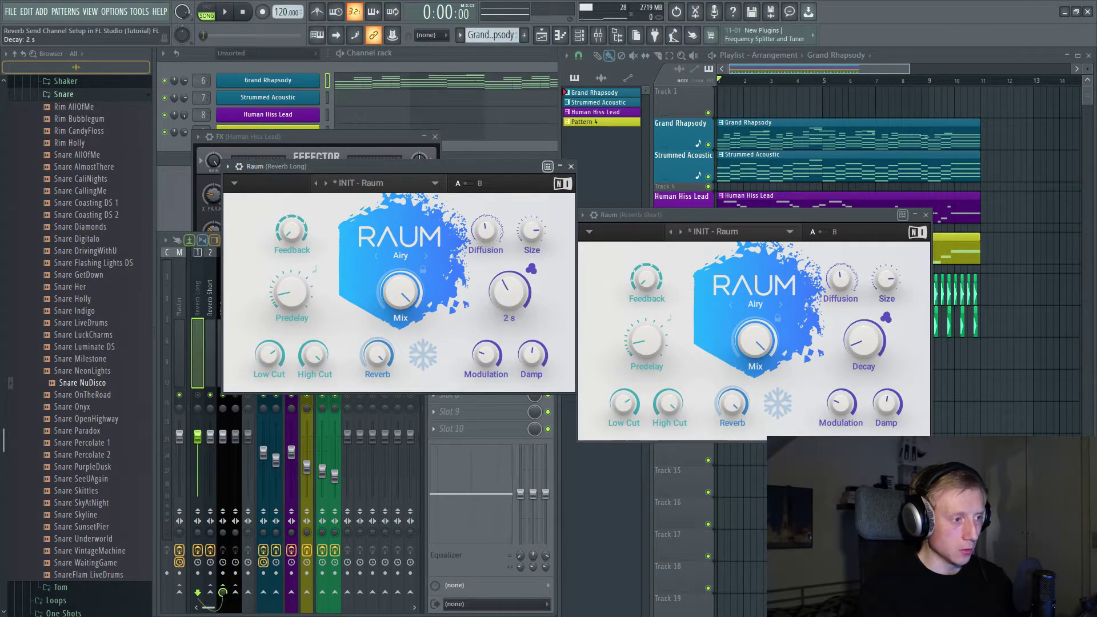
left_click_drag(290, 295, 290, 288)
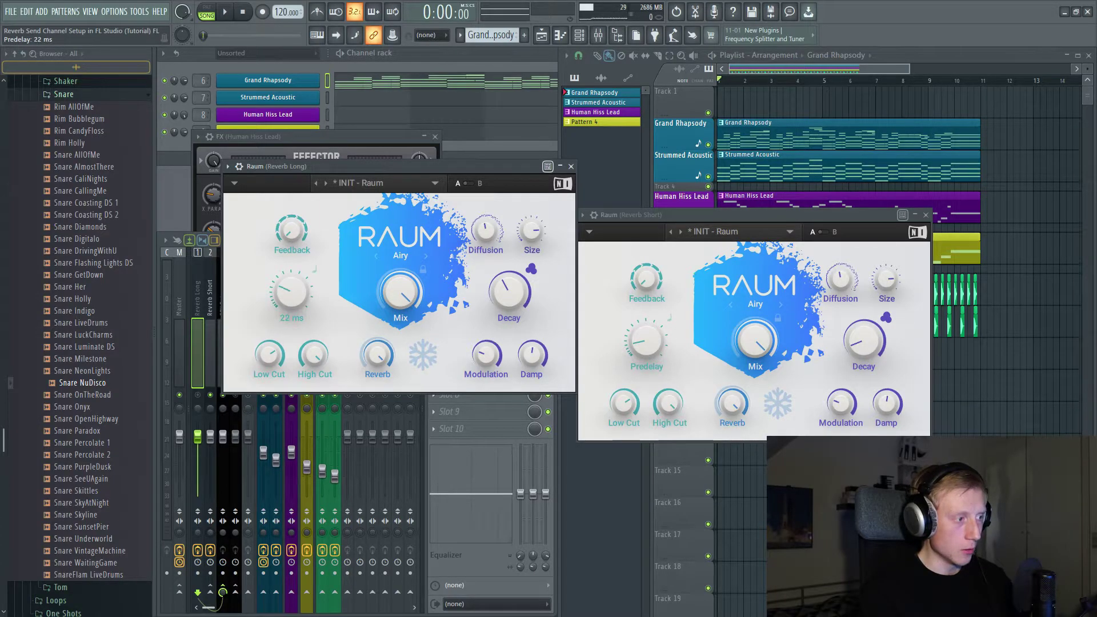
Step: Close both Raum windows and send Human Hiss Lead to Reverb Long, raising the send
left_click(571, 166)
key("Escape")
left_click(289, 341)
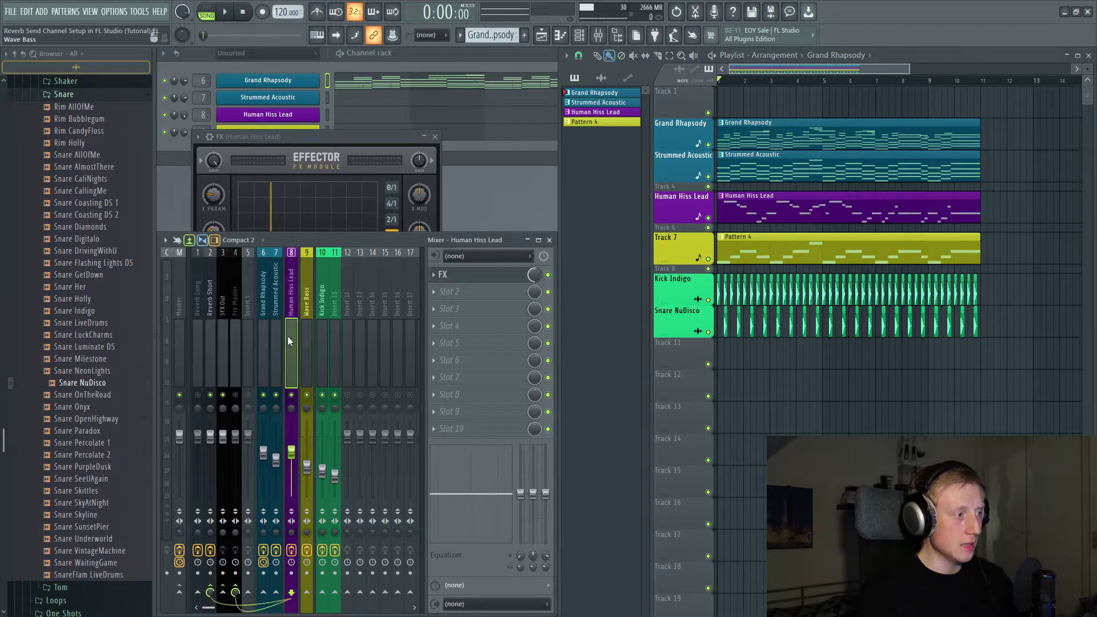
left_click(197, 592)
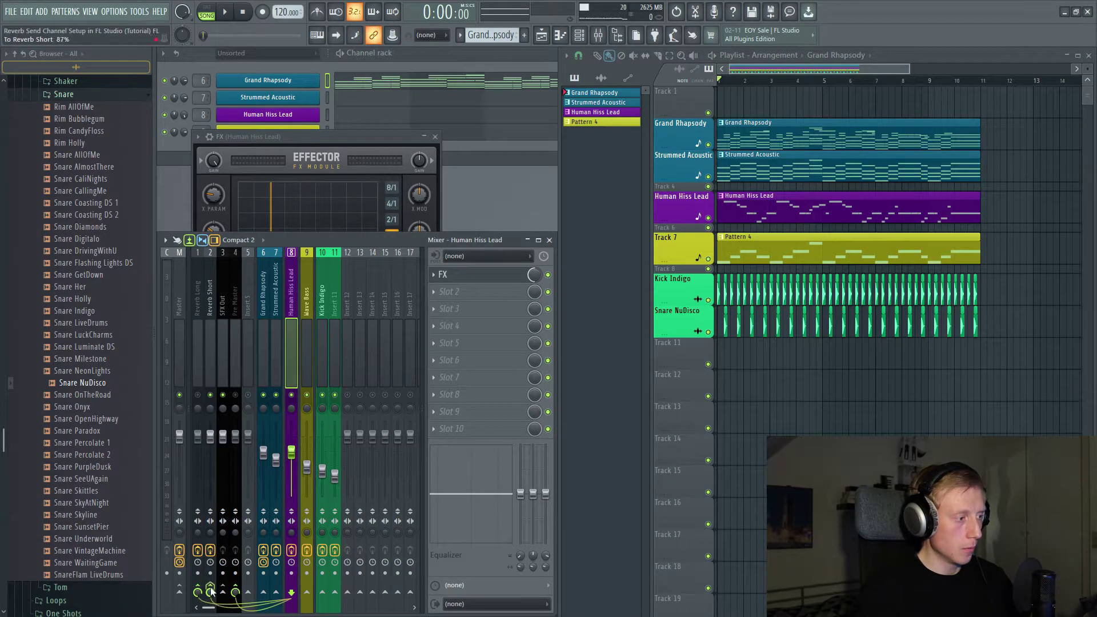
left_click(210, 394)
left_click(198, 395)
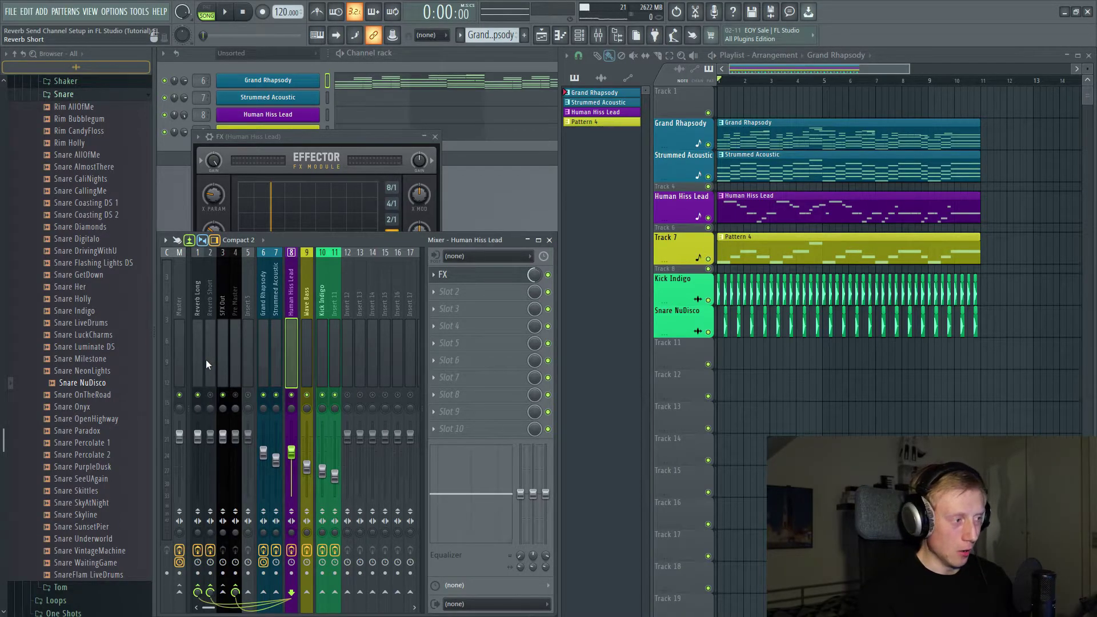
key("space")
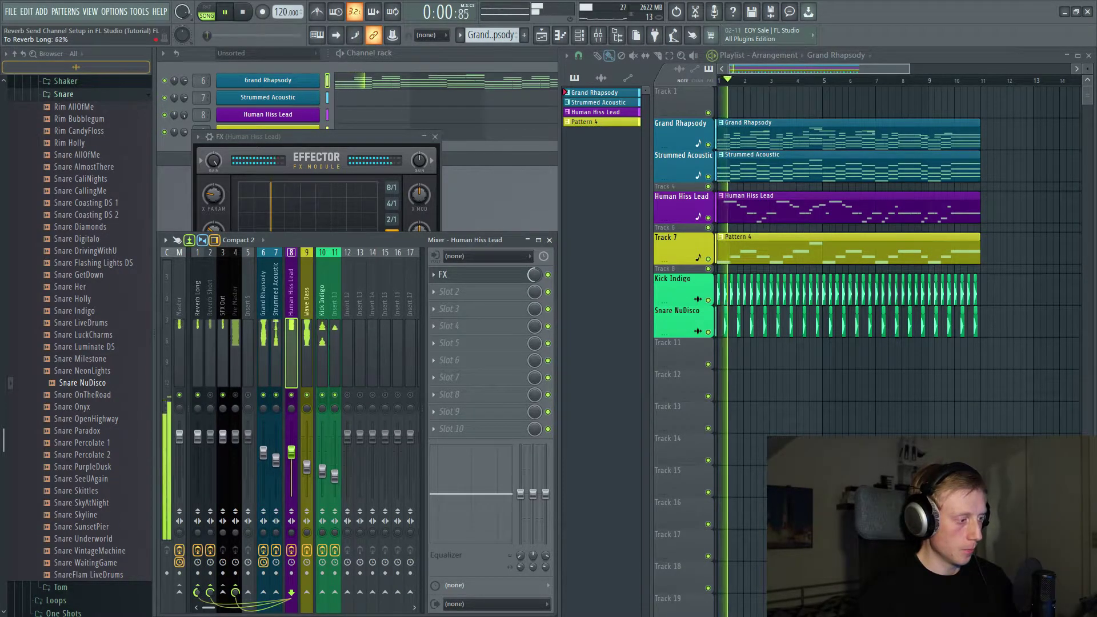
mouse_move(197, 592)
left_mouse_down()
mouse_move(197, 564)
mouse_move(200, 594)
left_mouse_up()
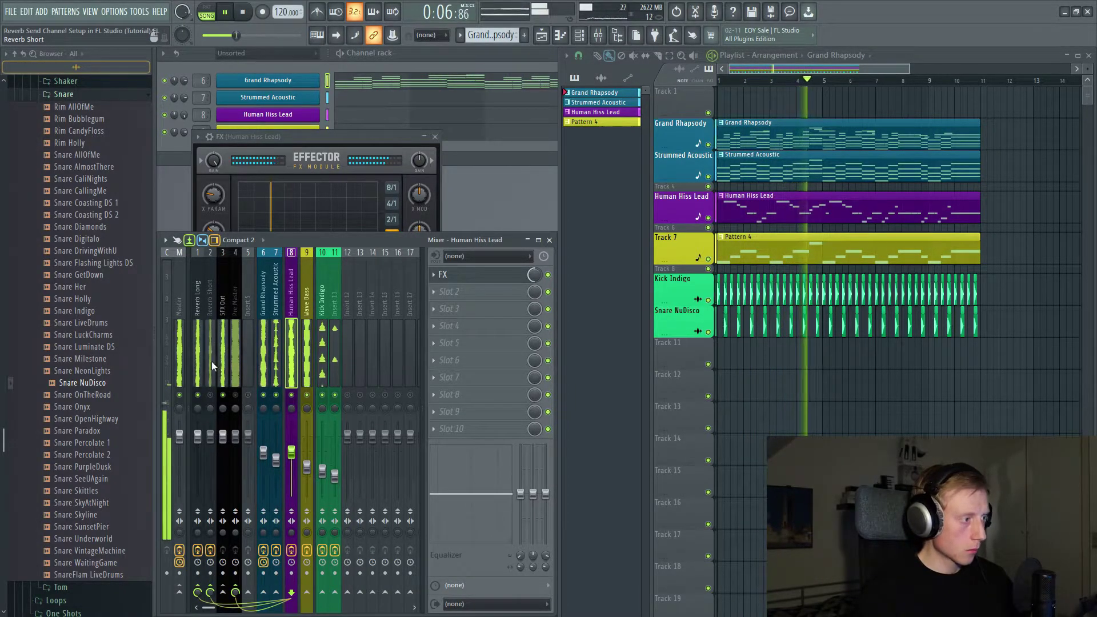
key("space")
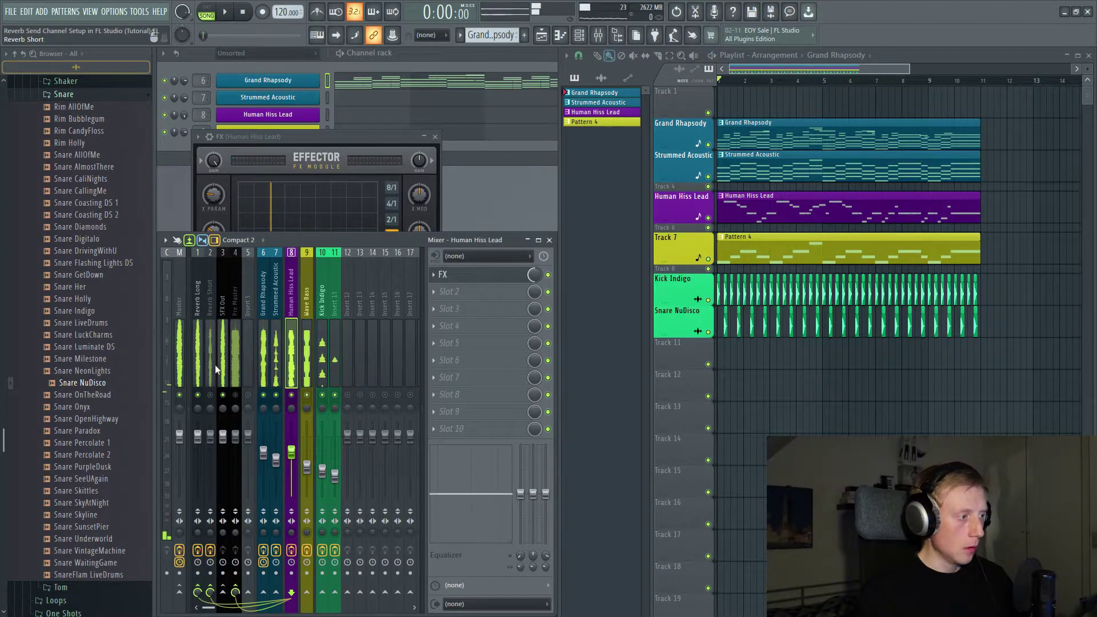
Step: Isolate the reverb buses, unmute SFX Out and audition the mix during playback
left_click(293, 395)
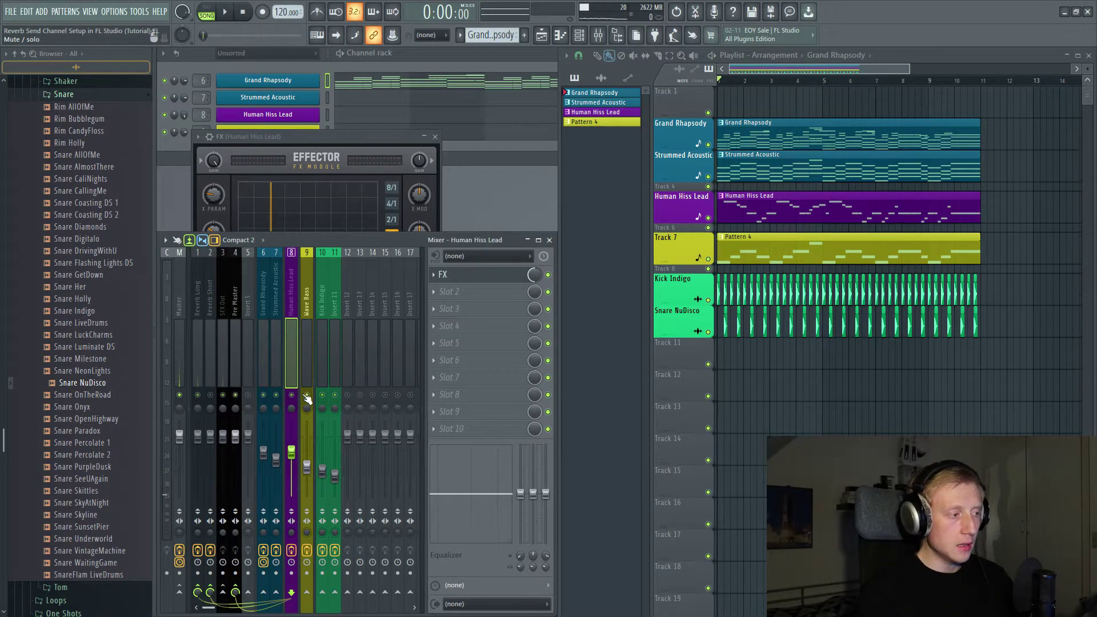
left_click(223, 395)
left_click(226, 376)
key("space")
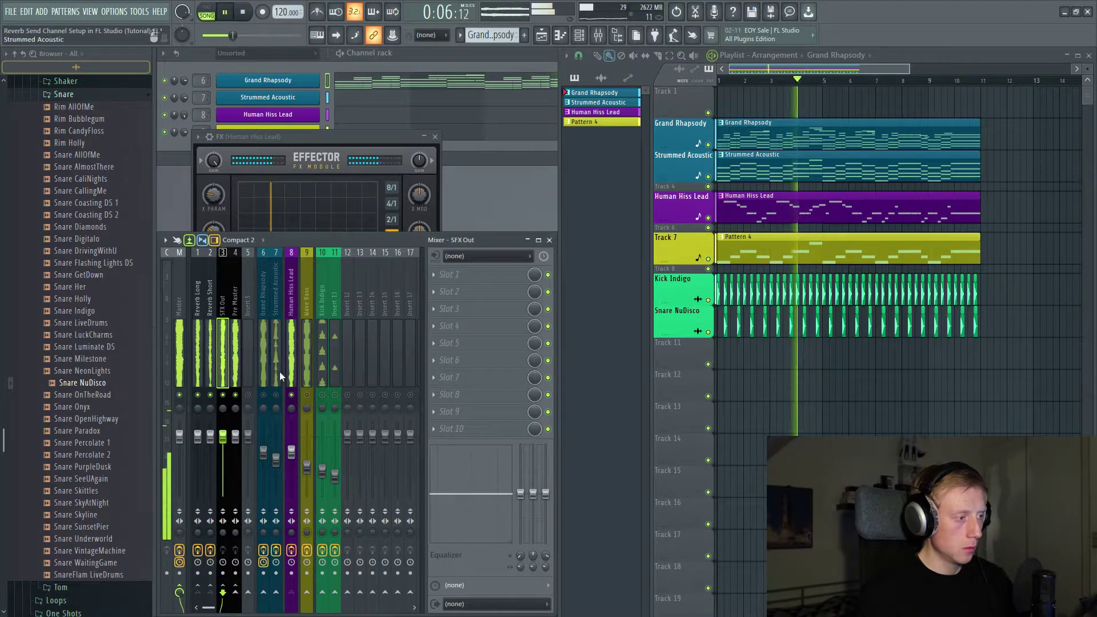
left_click(288, 383)
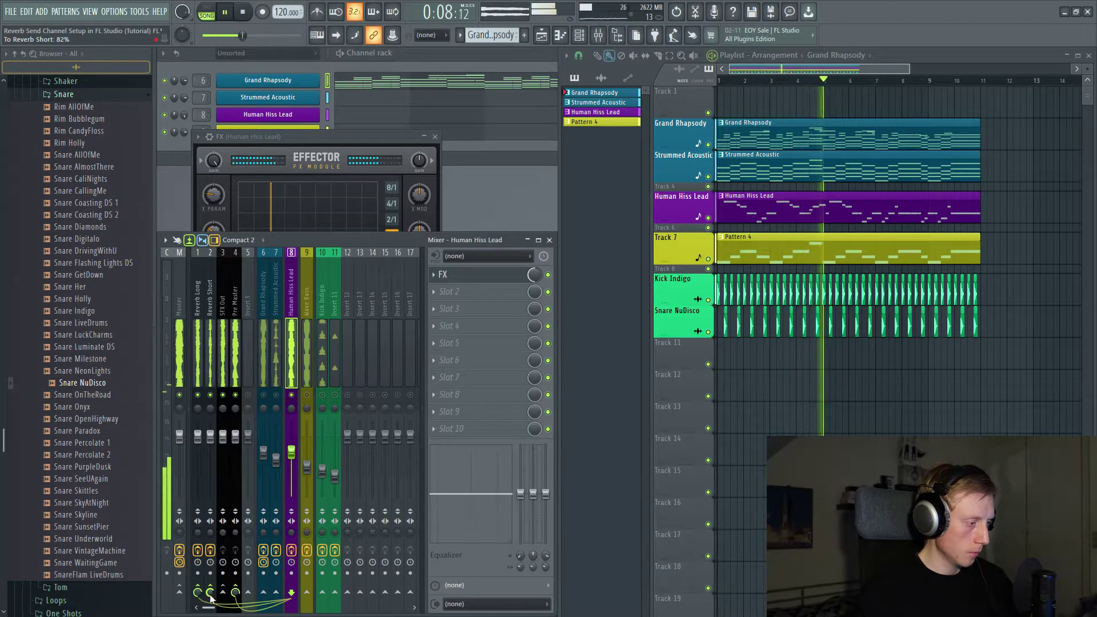
key("space")
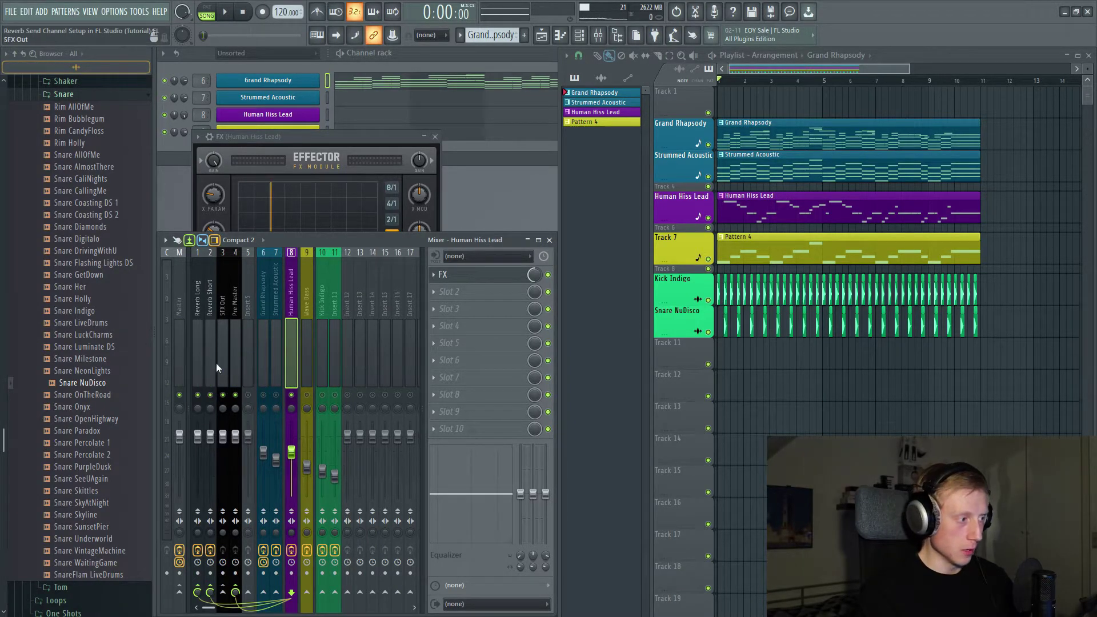
left_click(220, 380)
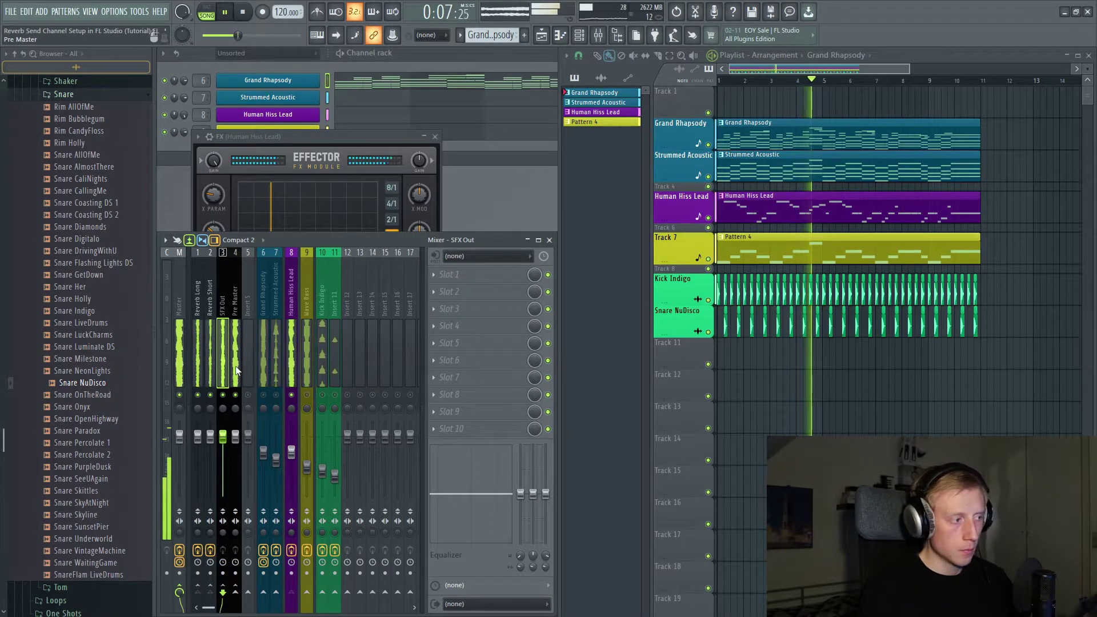
key("space")
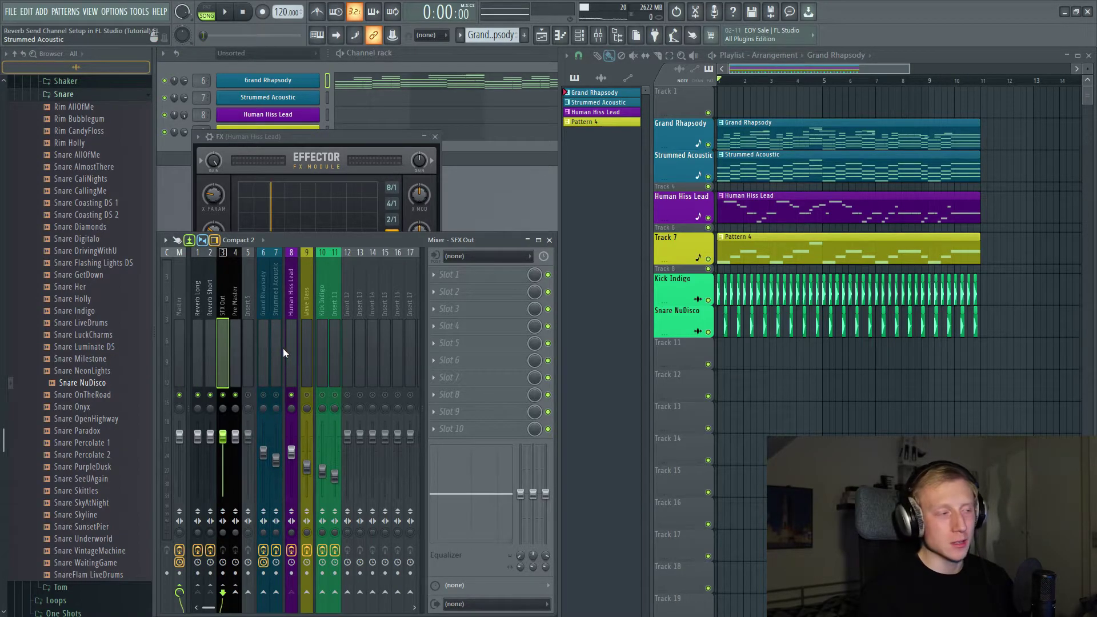
Step: Listen to Strummed Acoustic dry, then send it to Reverb Short at about 103%
left_click(273, 364)
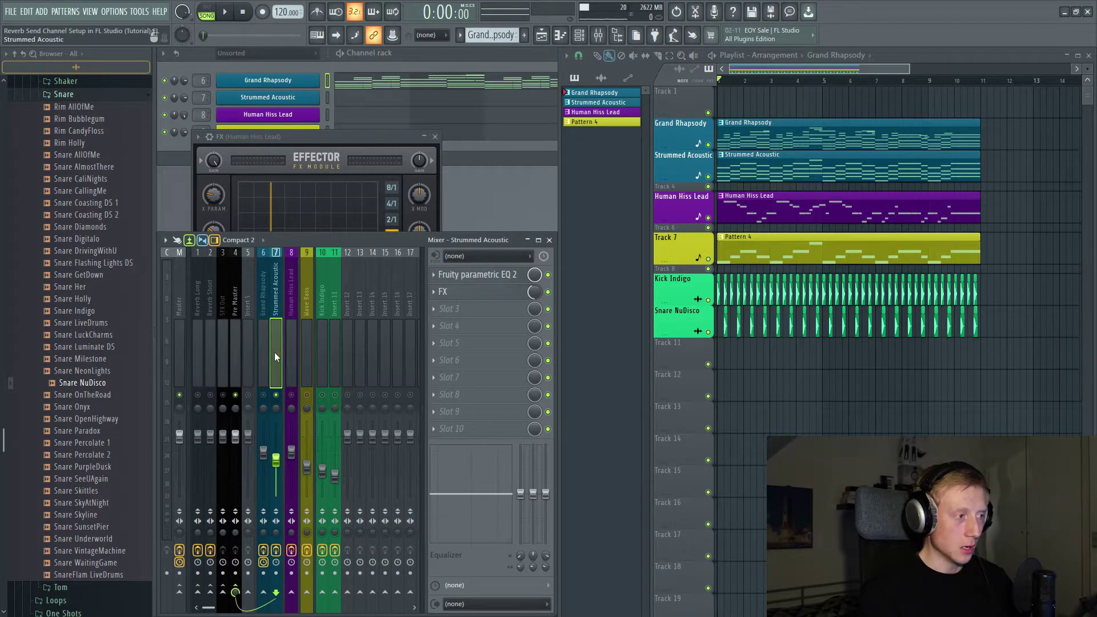
key("space")
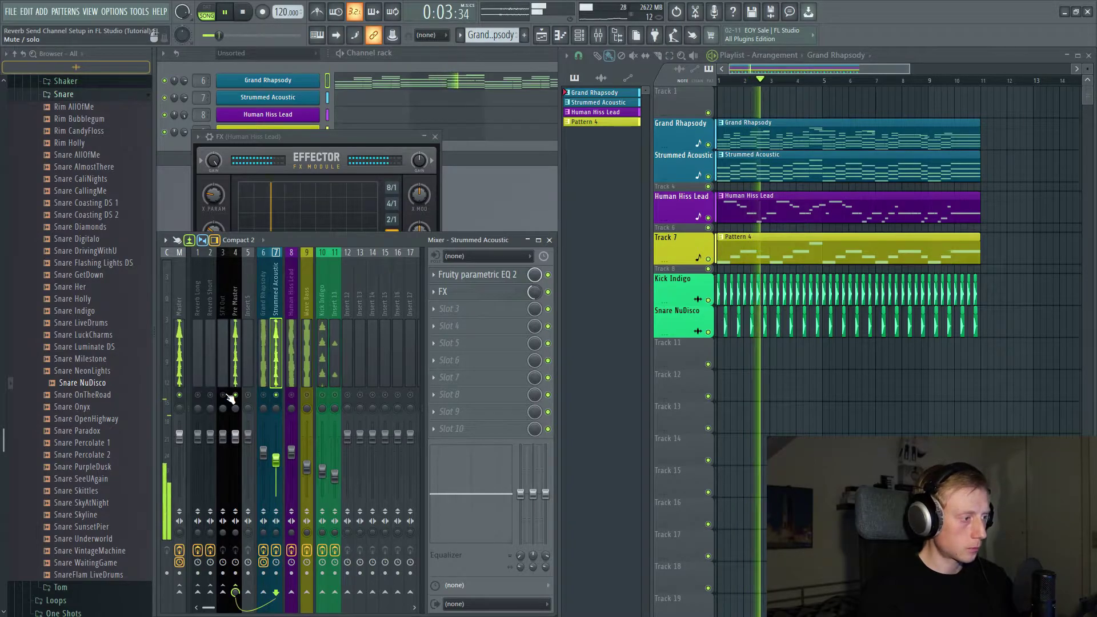
key("space")
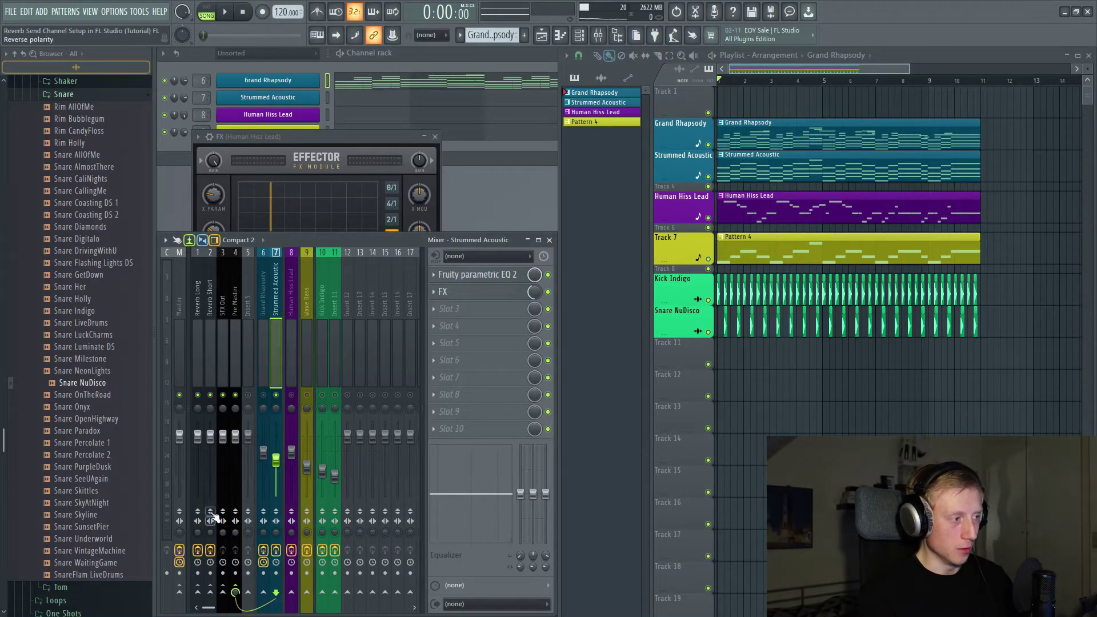
key("space")
left_click(209, 587)
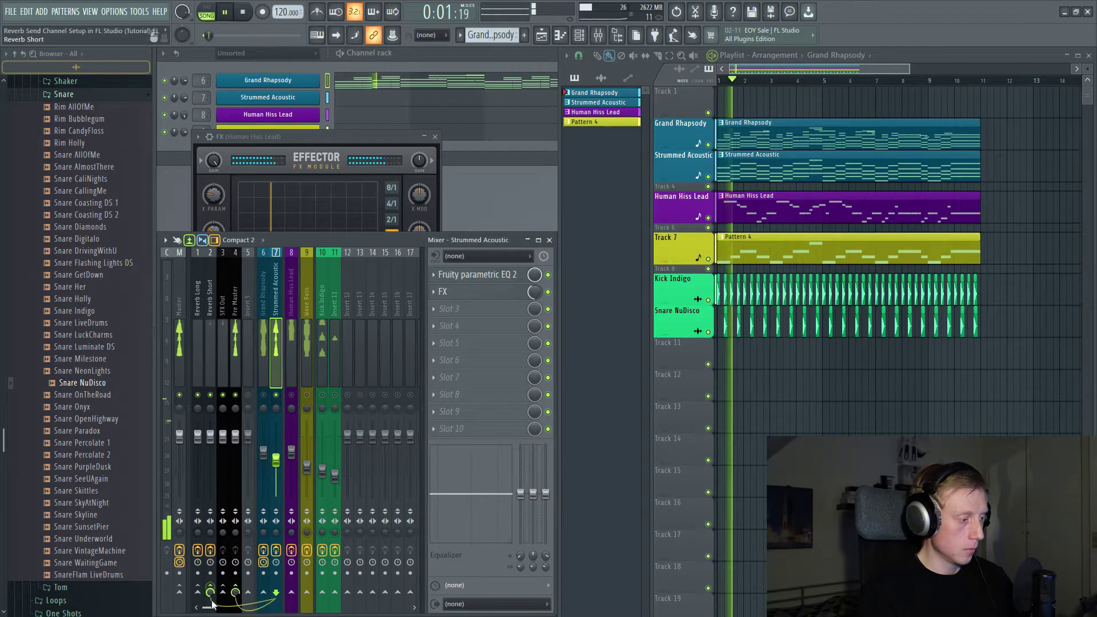
scroll(209, 587, "up", 2)
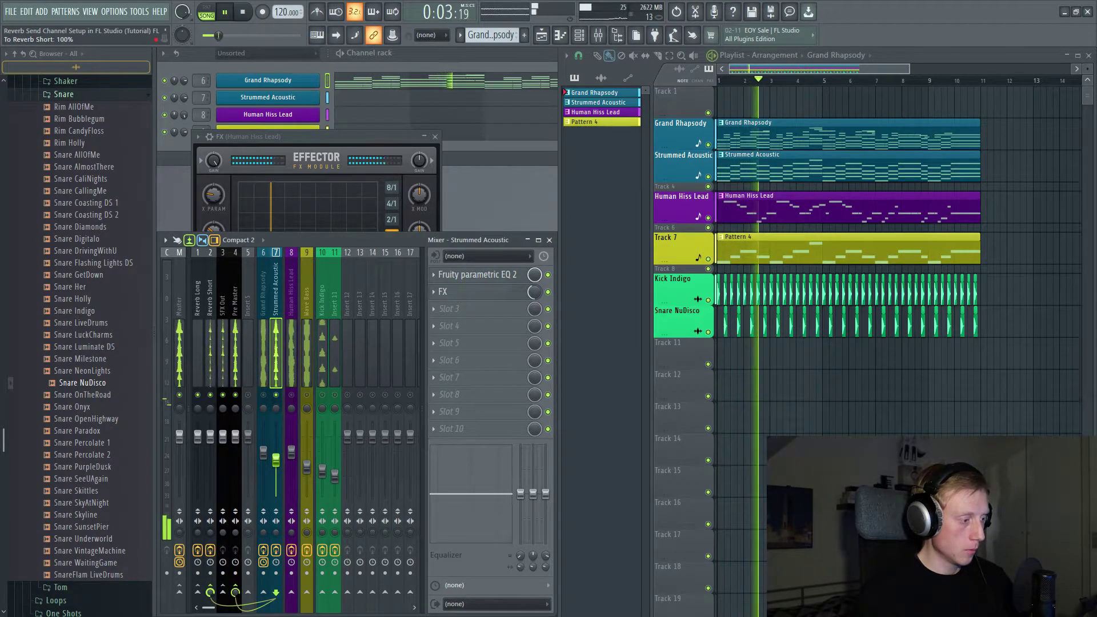
left_click_drag(209, 588, 211, 597)
key("space")
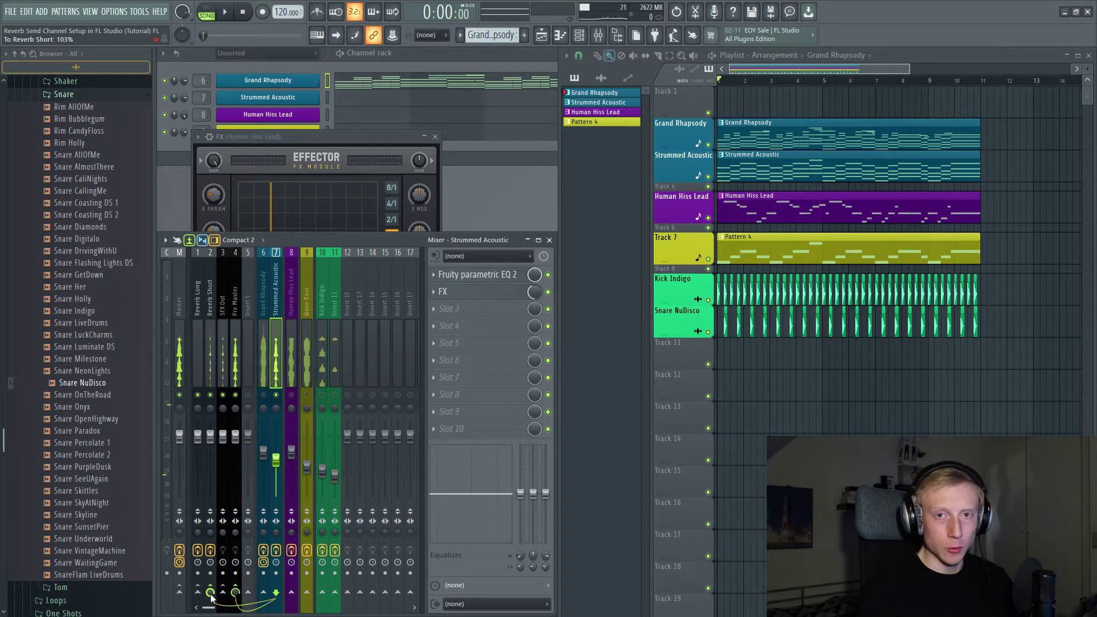
Step: Add a Strummed Acoustic send to Reverb Long and audition it during playback
key("space")
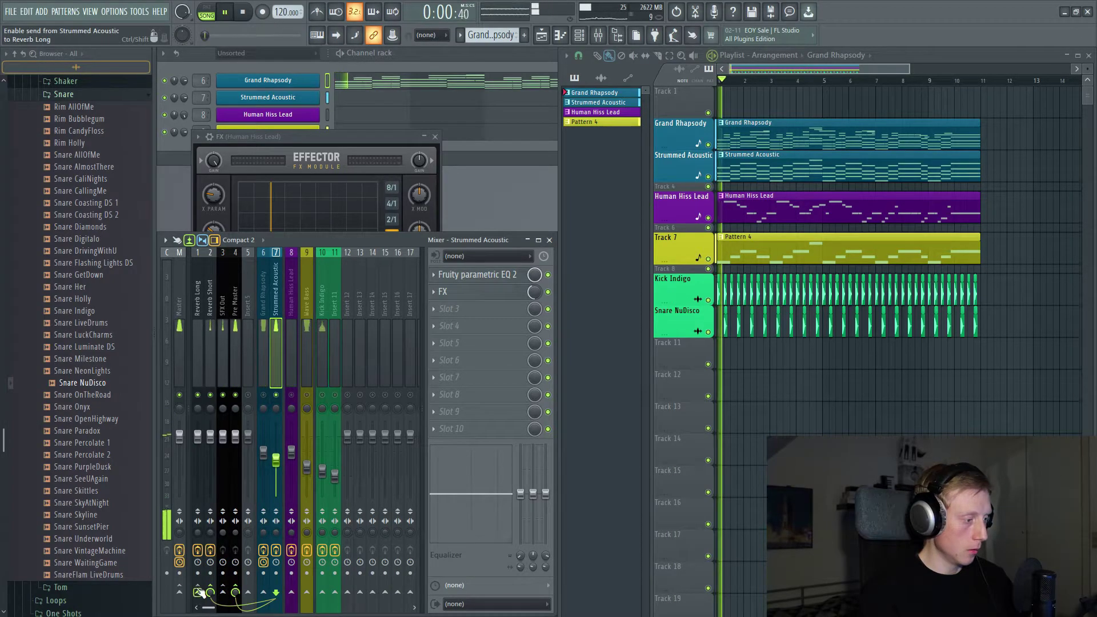
left_click(197, 591)
scroll(197, 592, "down", 3)
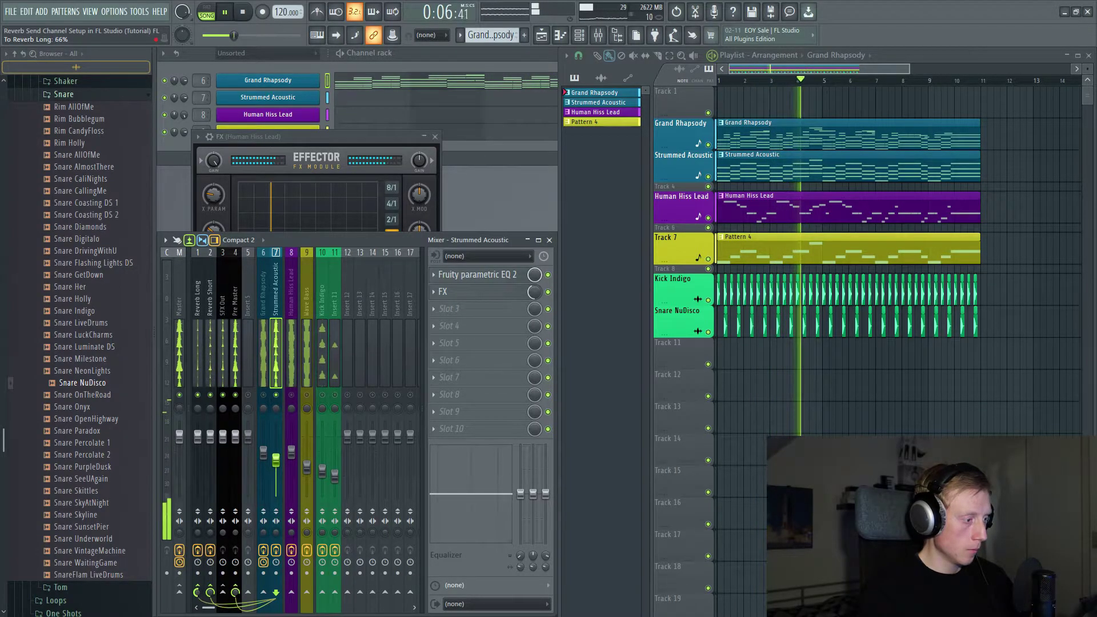
key("space")
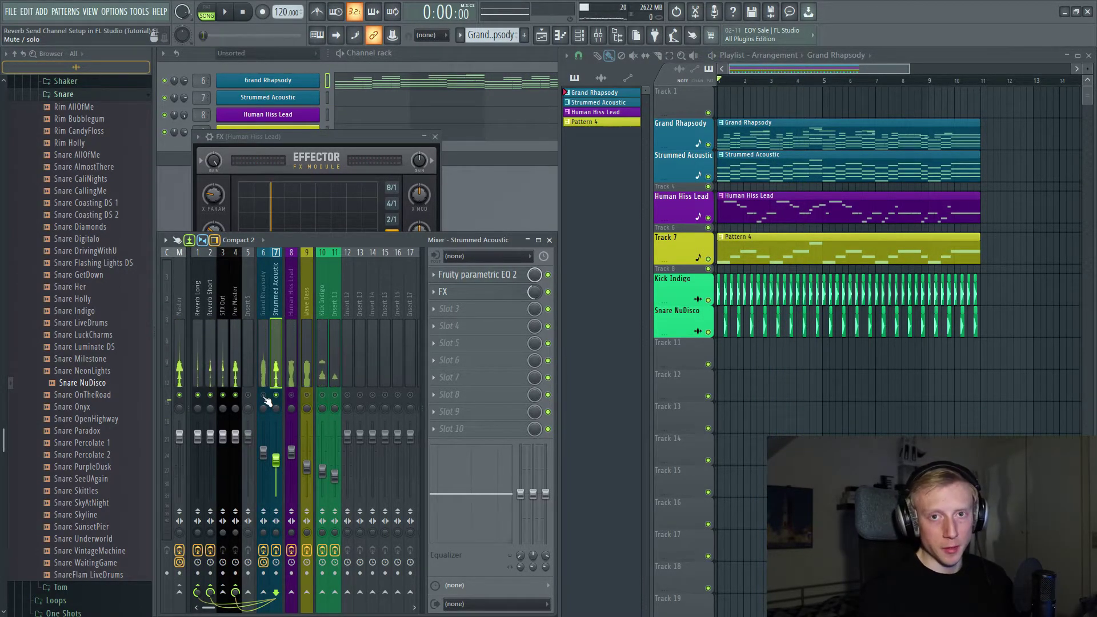
Step: Send Grand Rhapsody to Reverb Short at 90% and Reverb Long at 70%
left_click(262, 381)
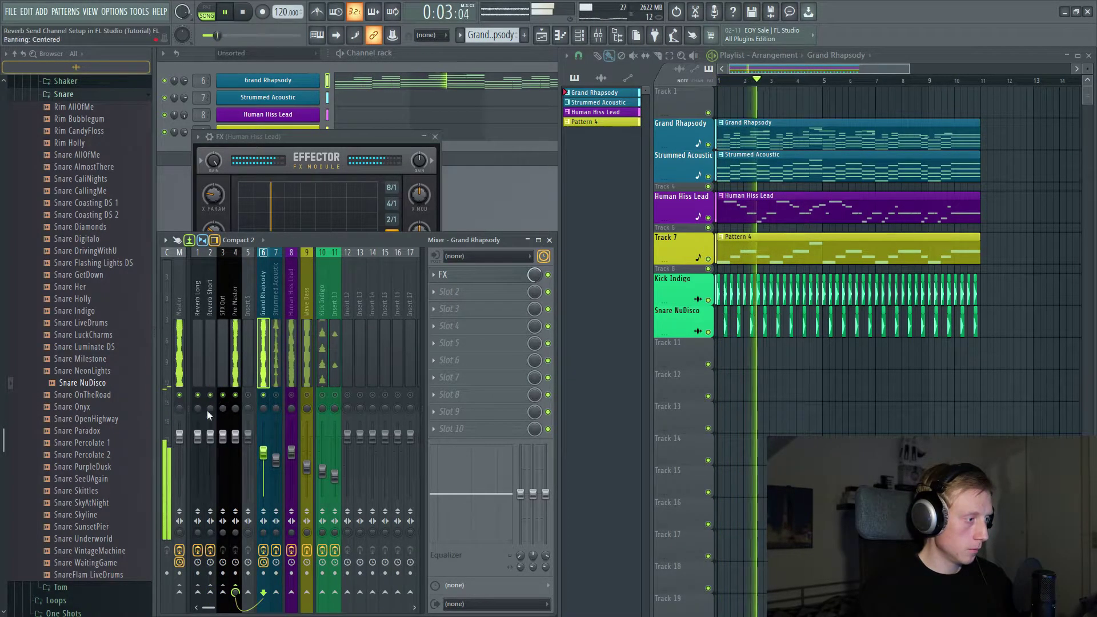
left_click(210, 594)
left_click_drag(210, 594, 210, 605)
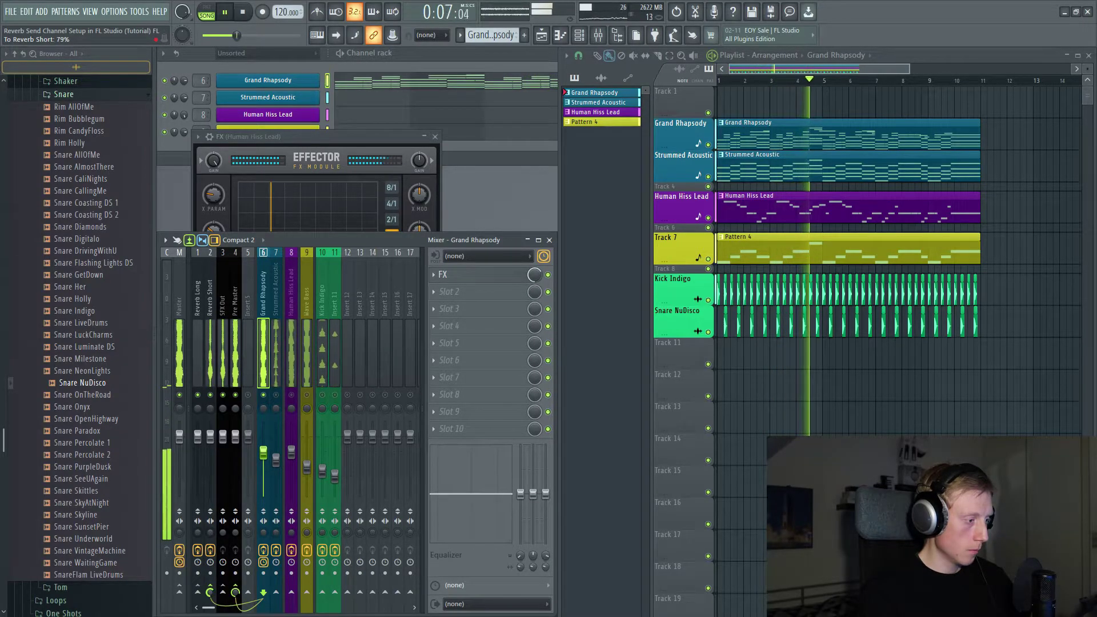
left_click(197, 594)
left_click_drag(196, 597, 195, 614)
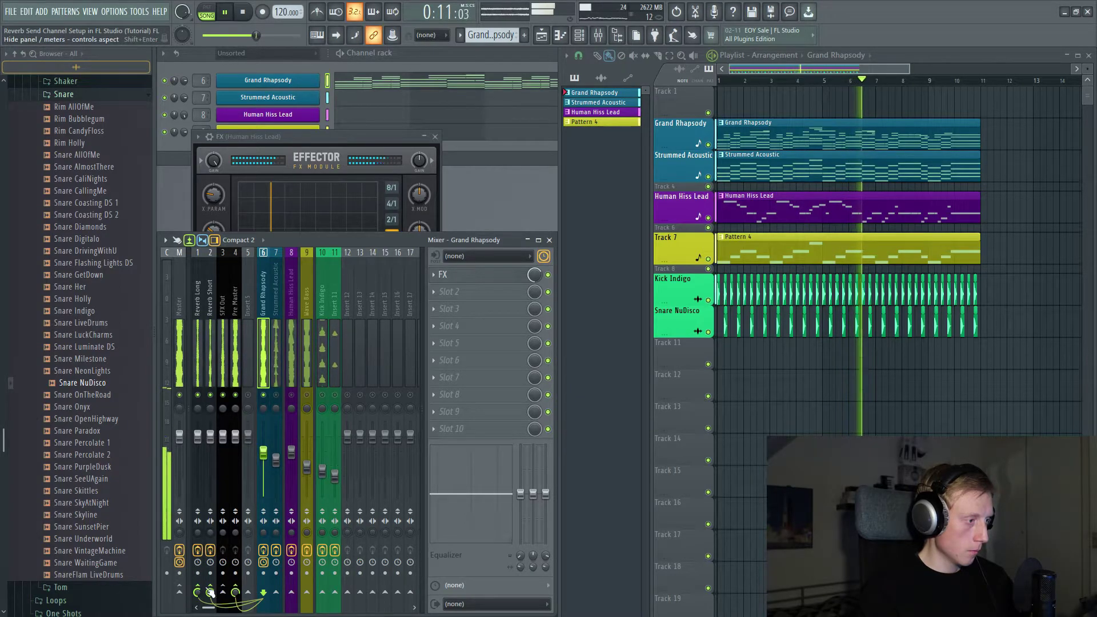
key("space")
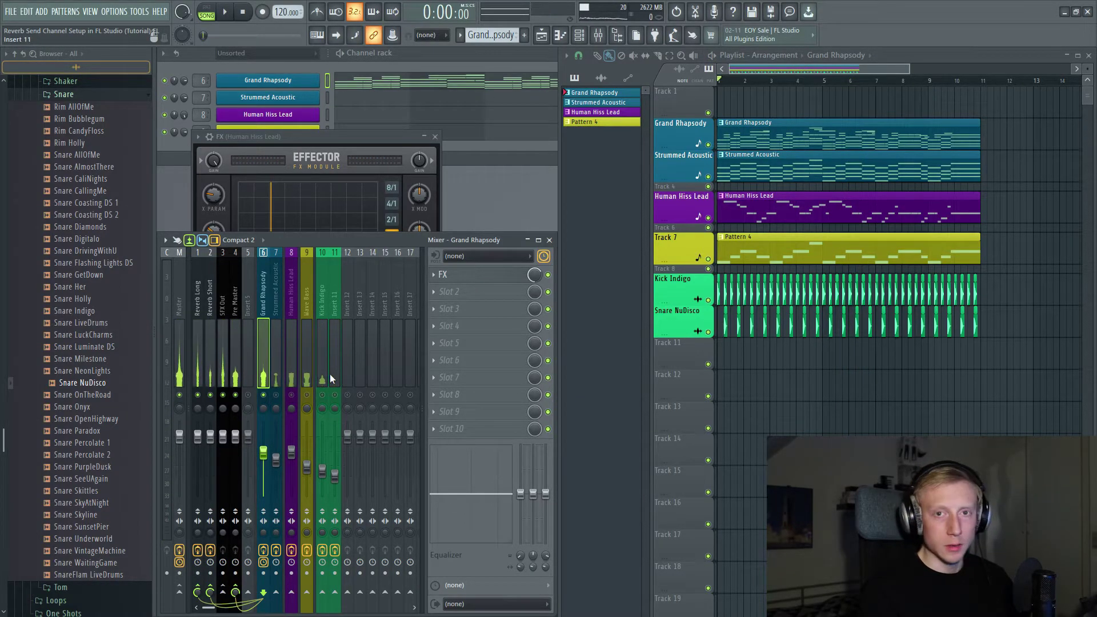
Step: Route Wave Bass into Reverb Short and set its send level
left_click(307, 367)
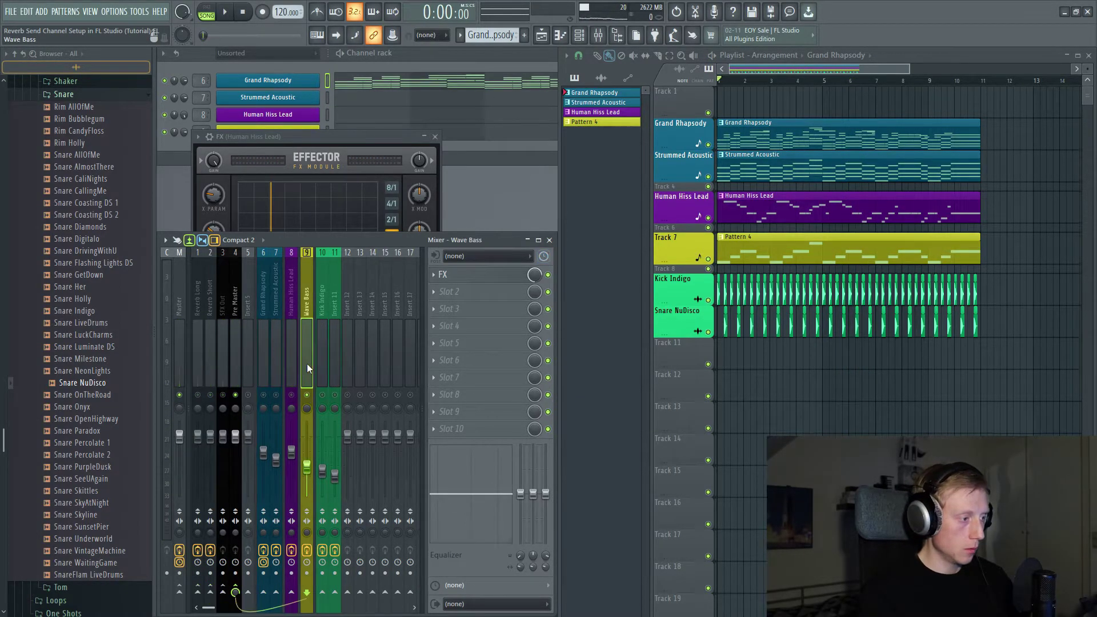
left_click(210, 592)
left_click_drag(209, 592, 210, 587)
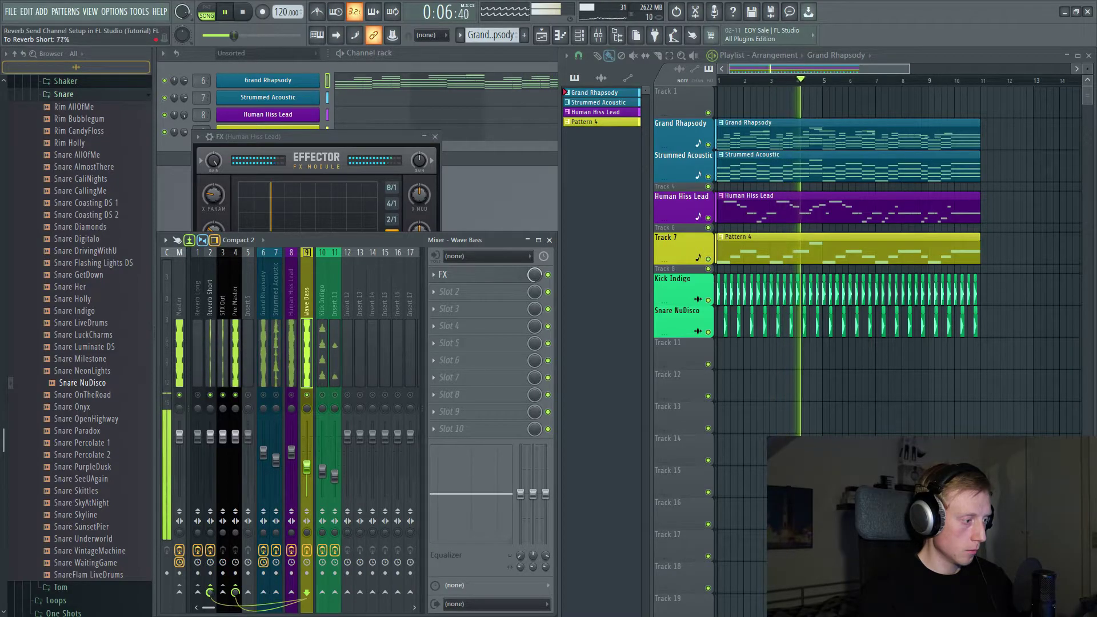
key("space")
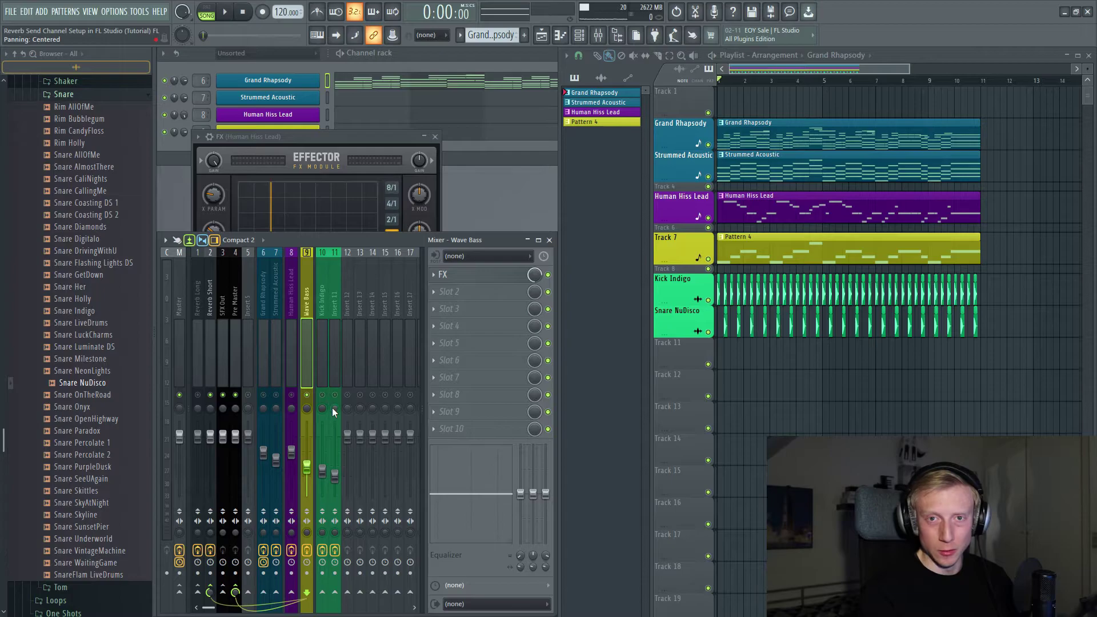
Step: Route Insert 11 into Reverb Short and balance its send levels to both reverb buses
left_click(334, 371)
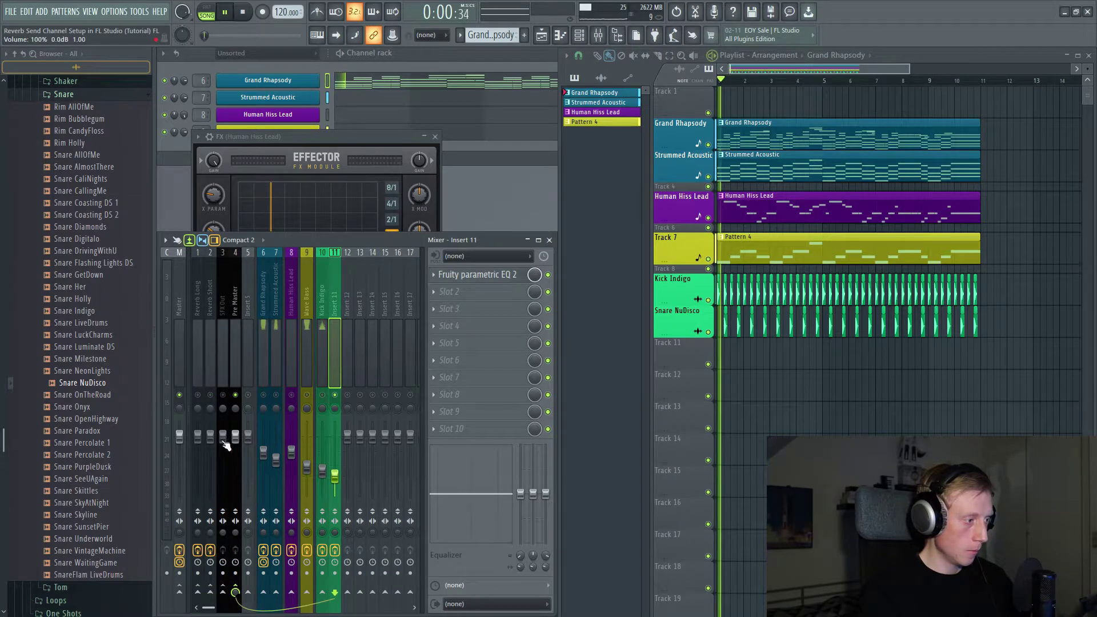
left_click(209, 592)
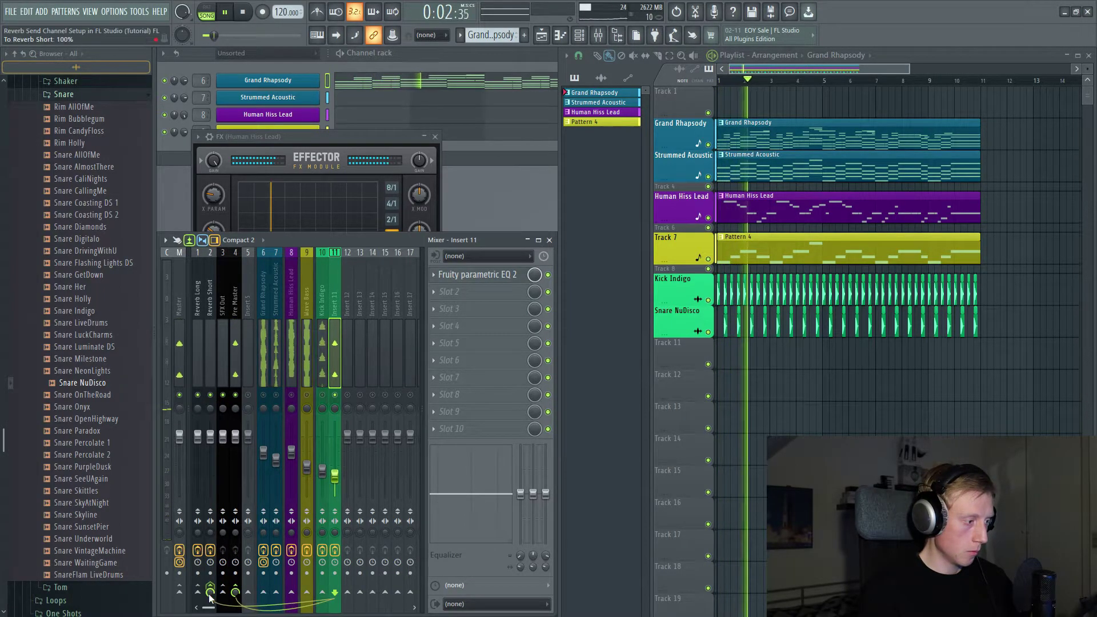
scroll(210, 593, "up", 5)
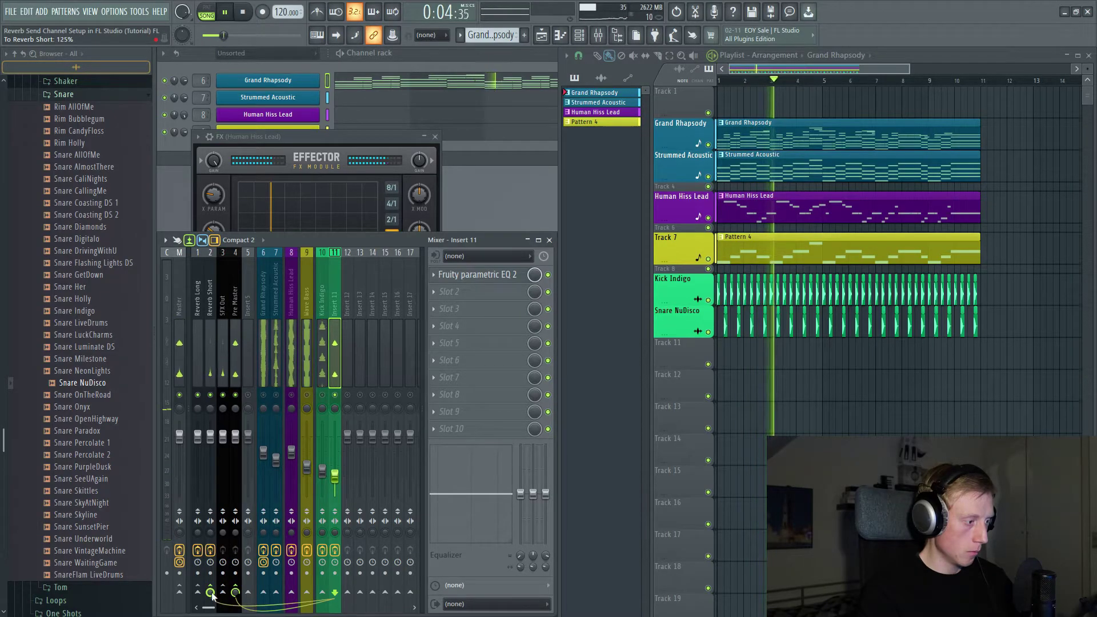
scroll(210, 593, "down", 1)
scroll(210, 592, "down", 2)
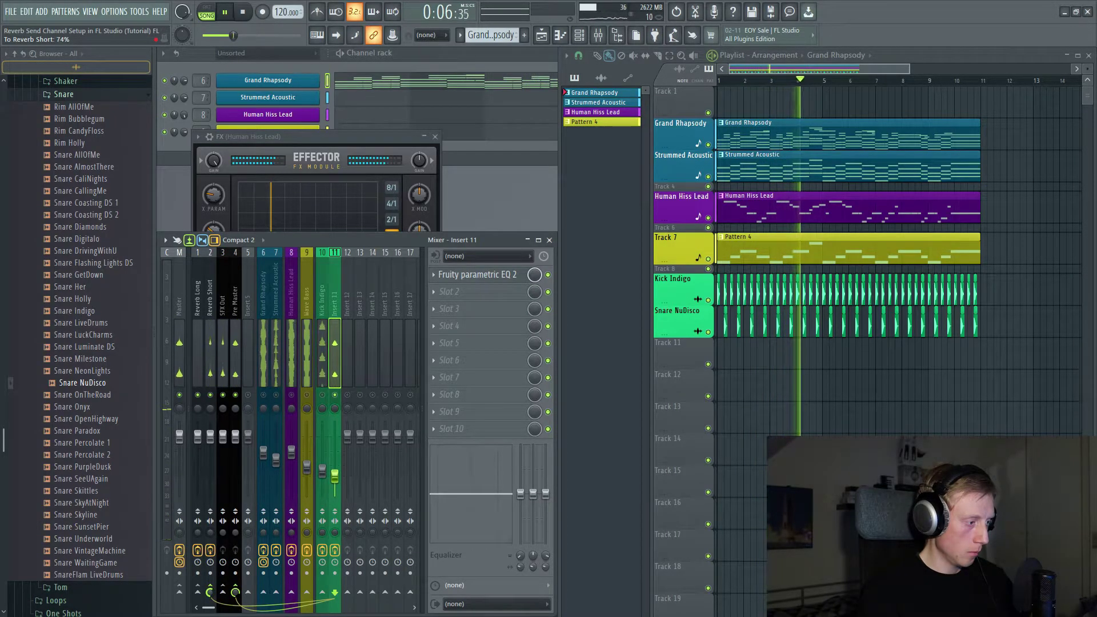
scroll(198, 592, "up", 3)
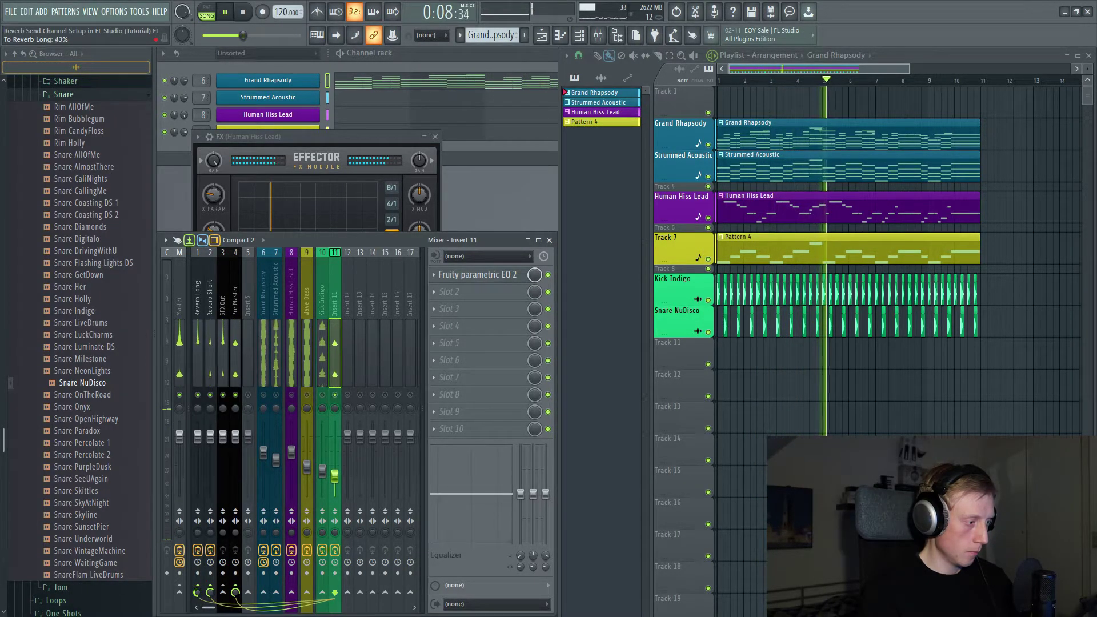
scroll(198, 592, "down", 2)
scroll(198, 593, "down", 1)
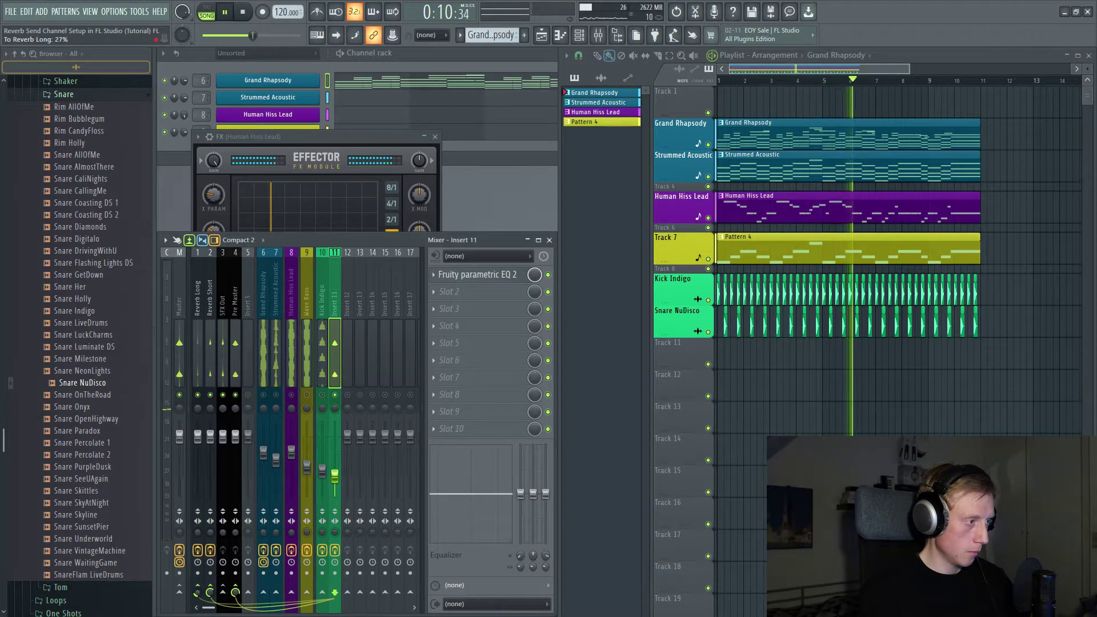
key("space")
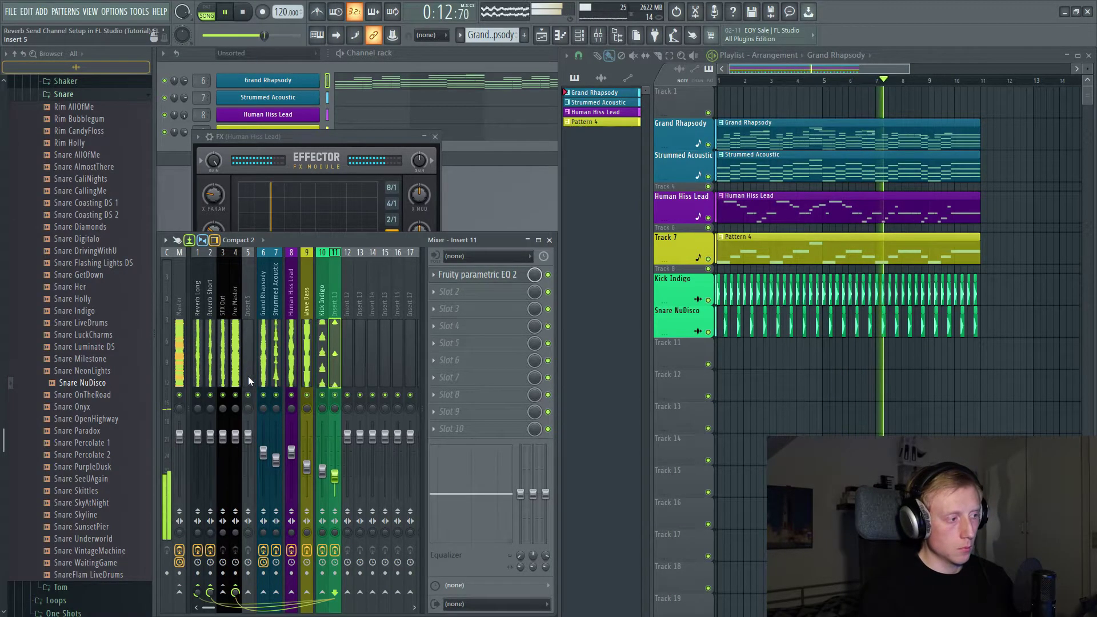
Step: Nudge the SFX Out fader up to about 104%
key("space")
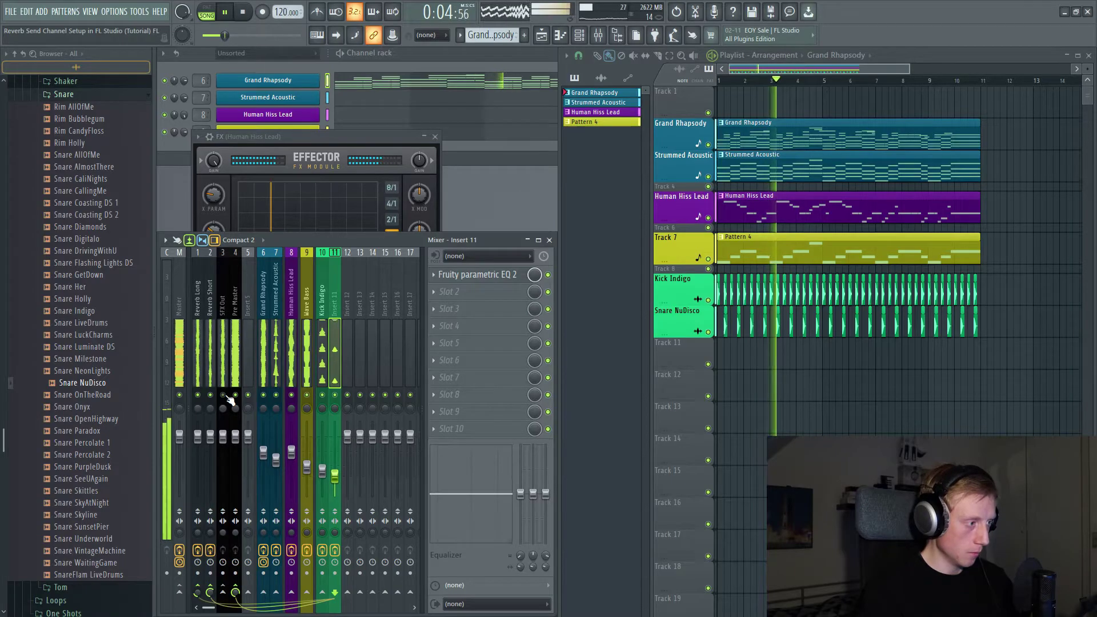
left_click_drag(222, 437, 222, 434)
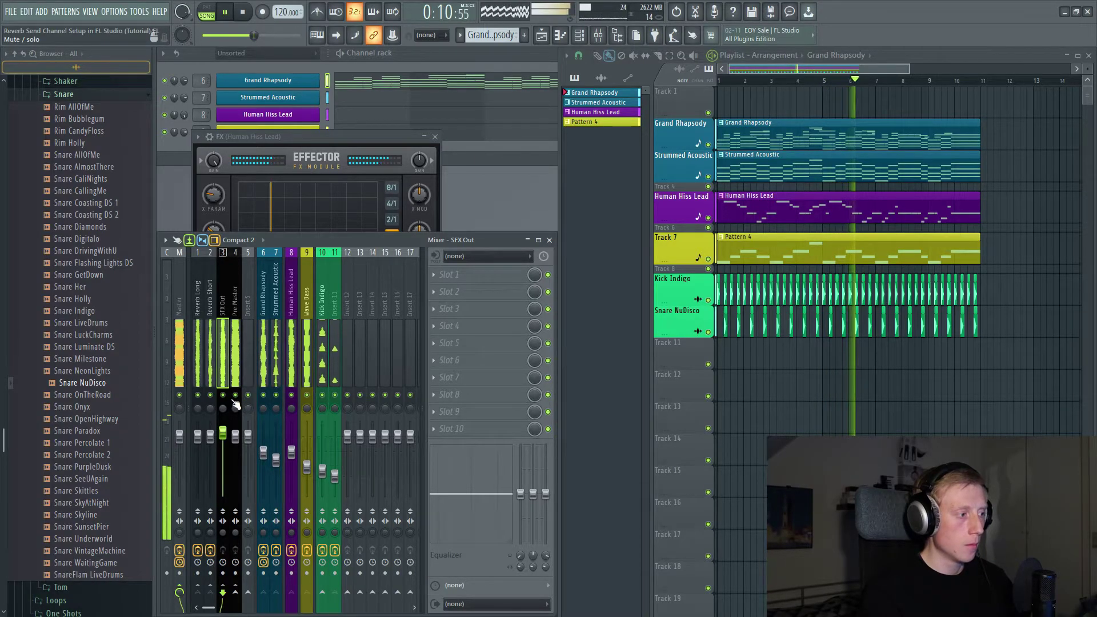
key("space")
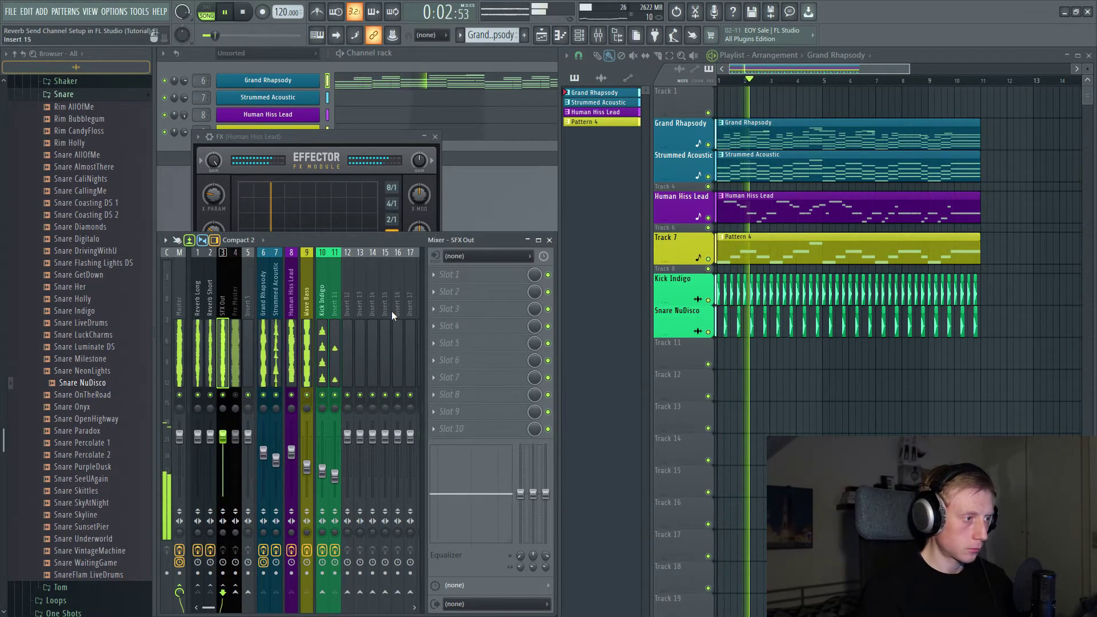
Step: Load Fruity Parametric EQ 2 into SFX Out's first slot with a high and low cut preset
key("space")
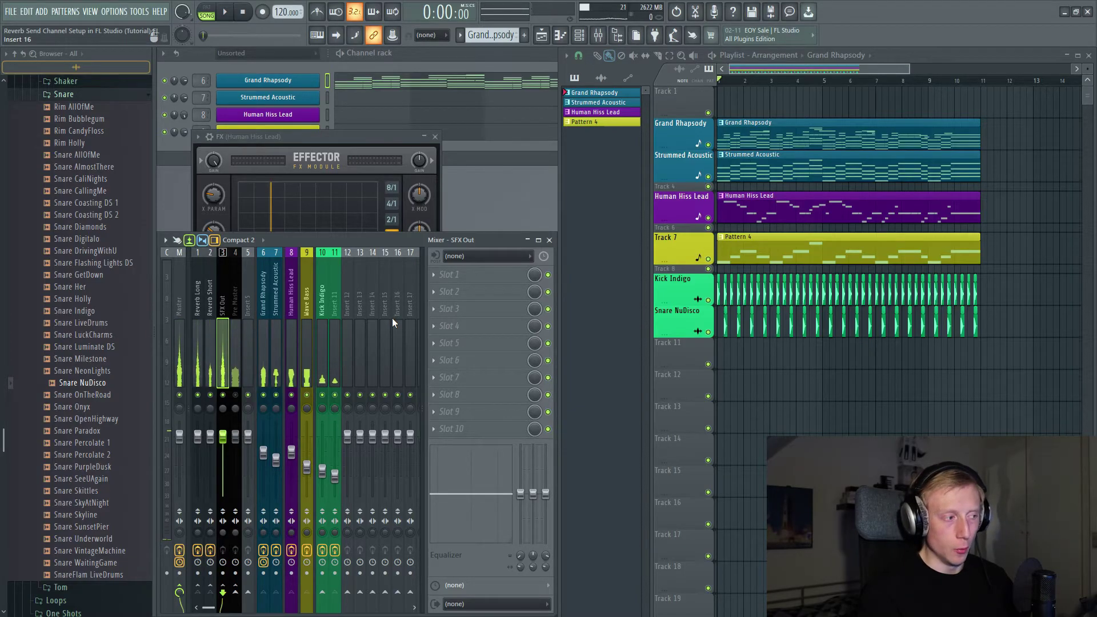
key("space")
left_click(451, 274)
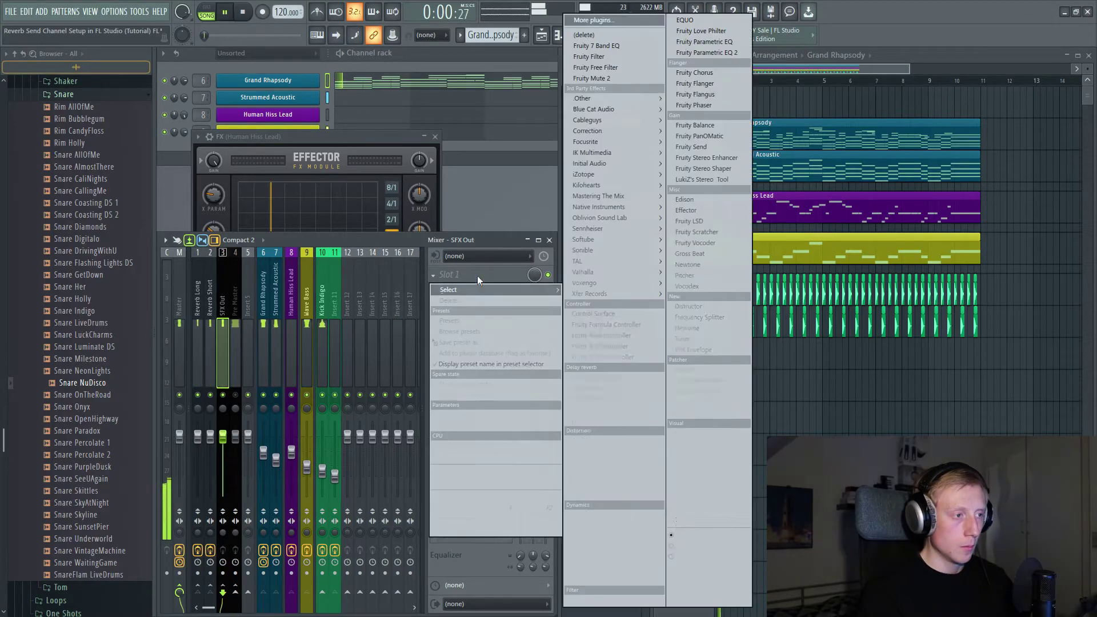
left_click(715, 52)
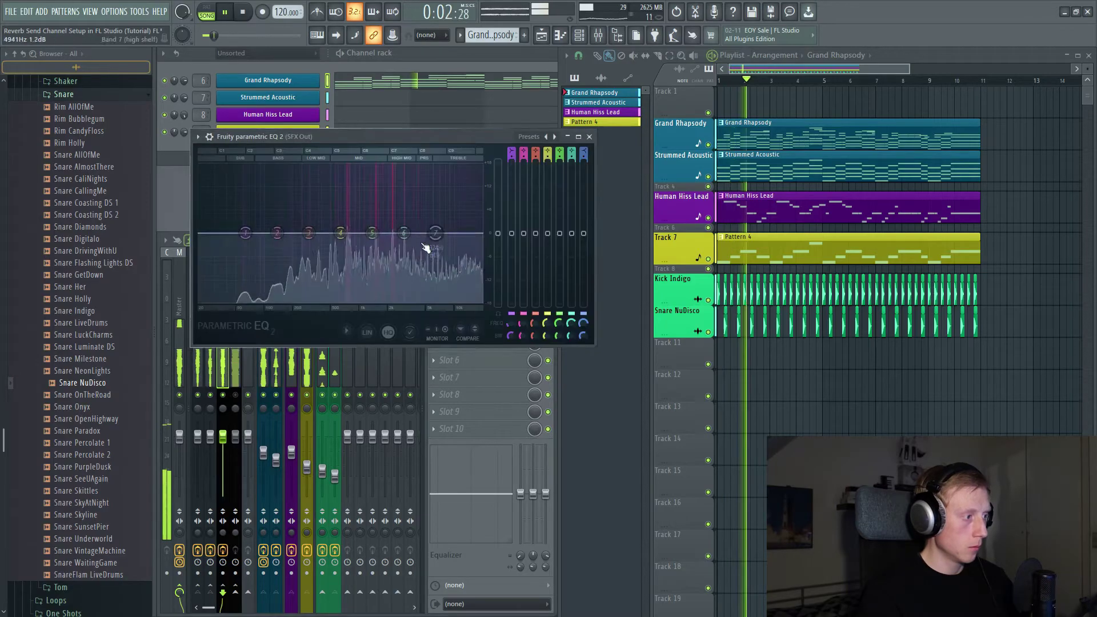
left_click_drag(363, 152, 485, 215)
left_click(626, 213)
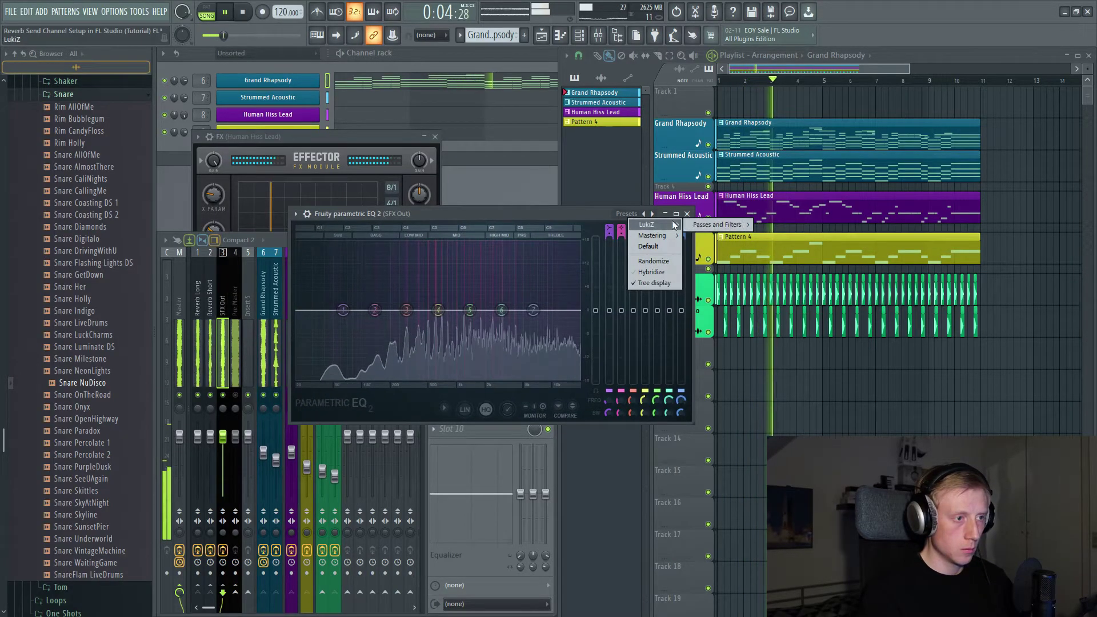
left_click(776, 224)
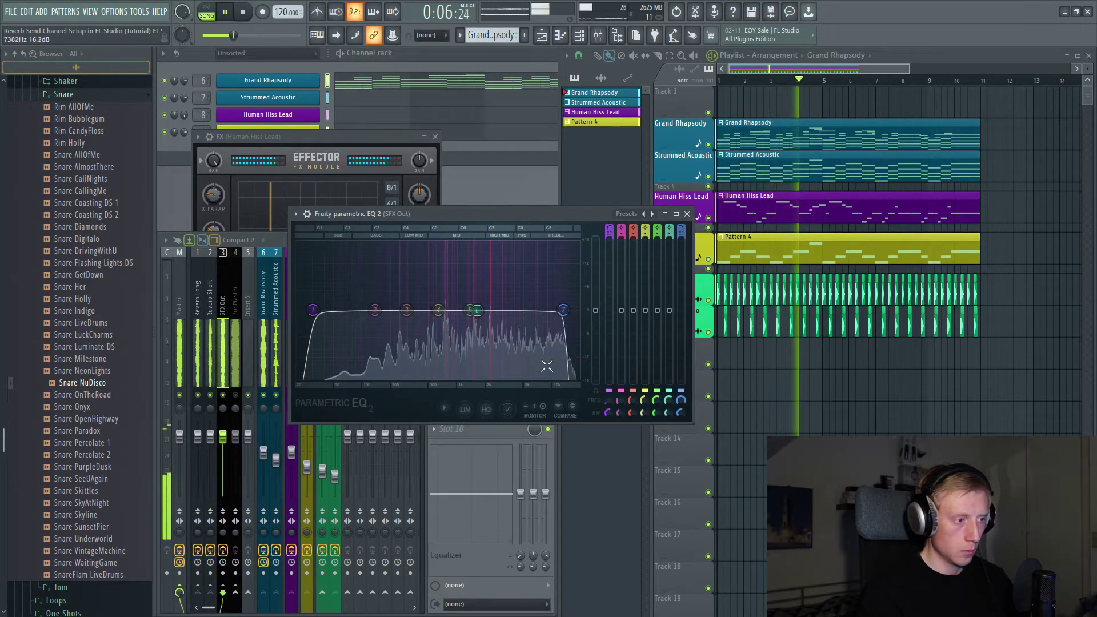
Step: Move the low-pass to about 15 kHz, high-pass to about 259 Hz, cut band 4, raise the high shelf
left_click_drag(563, 311, 569, 310)
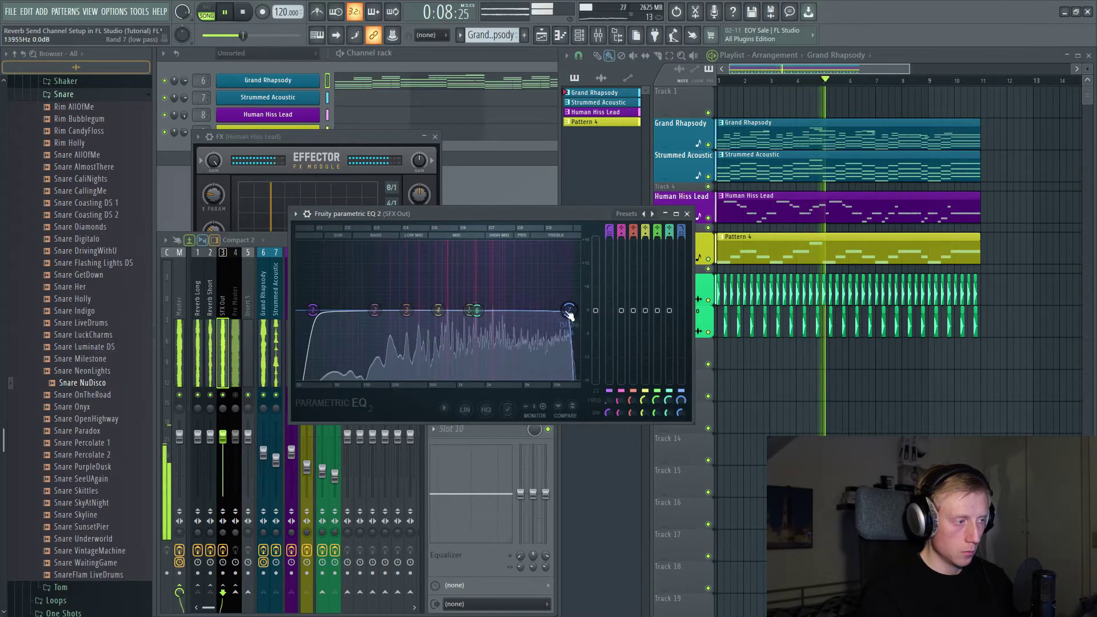
left_click_drag(312, 310, 377, 348)
left_click_drag(402, 310, 385, 310)
left_click_drag(377, 348, 373, 360)
left_click_drag(477, 310, 557, 299)
Step: Close the EQ and load Maximus into SFX Out's second slot
left_click(687, 214)
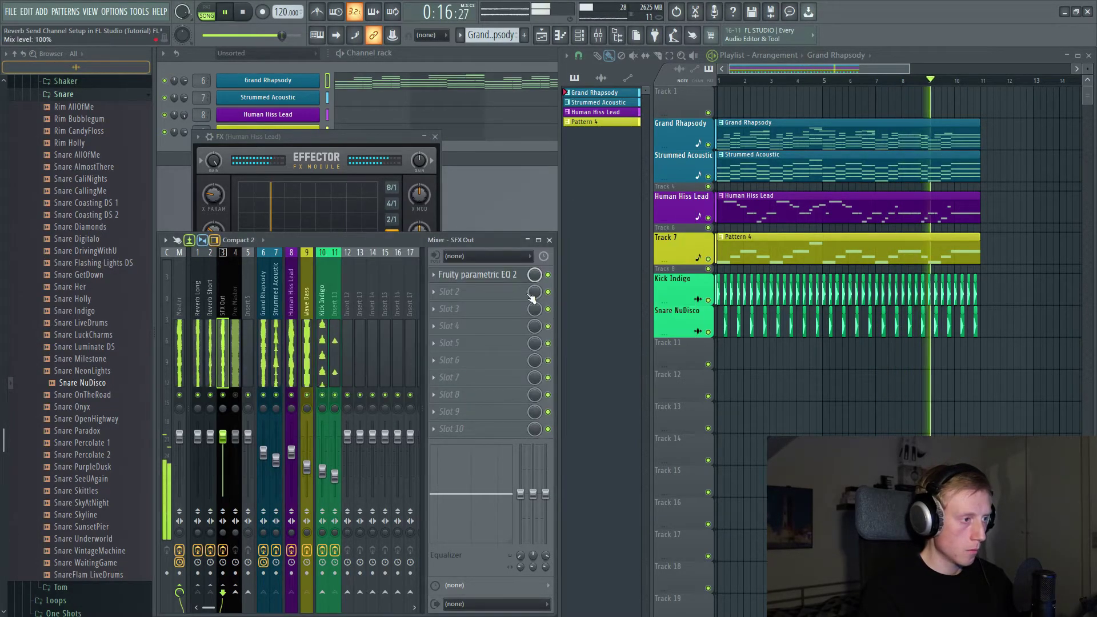
left_click(446, 292)
left_click(571, 558)
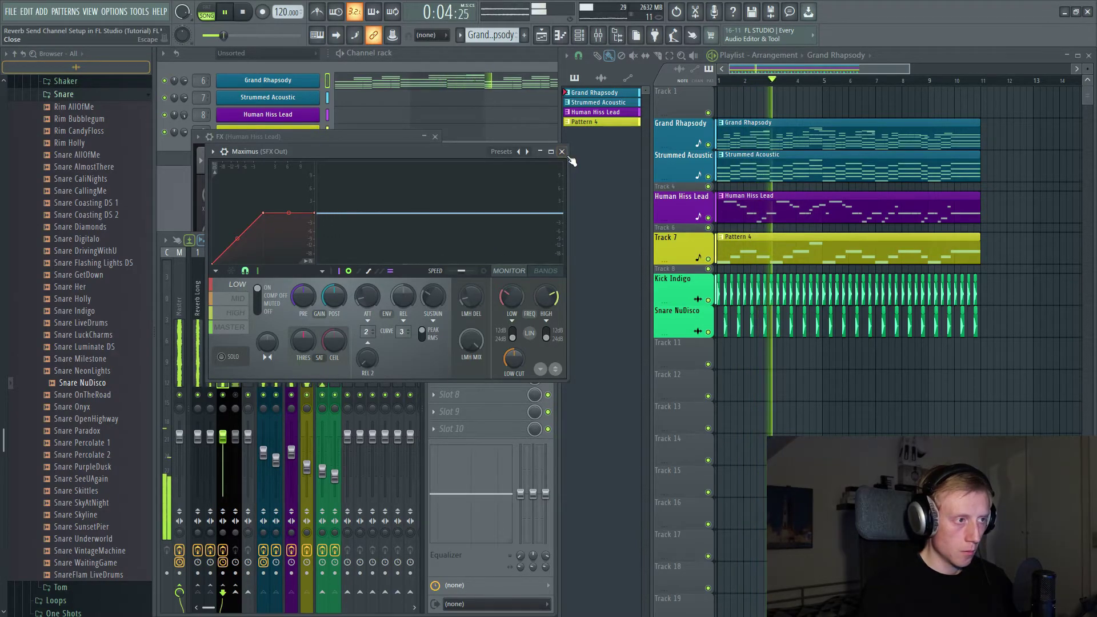
Step: Close Maximus, raise the master volume to about 103% and mute SFX Out to compare
key("Escape")
left_click_drag(226, 35, 244, 36)
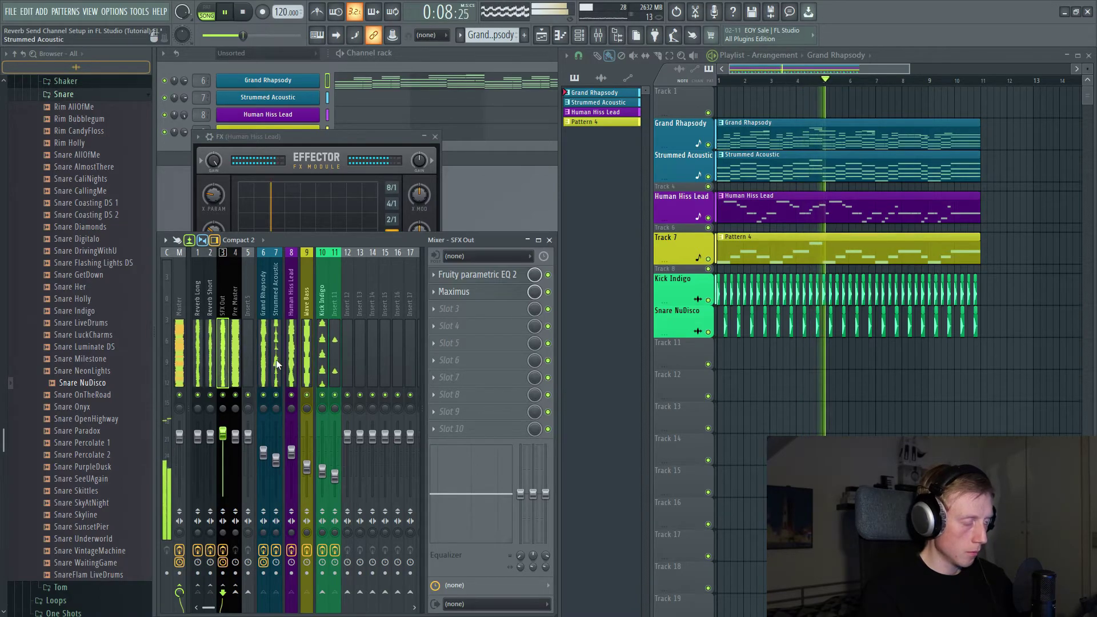
left_click(223, 395)
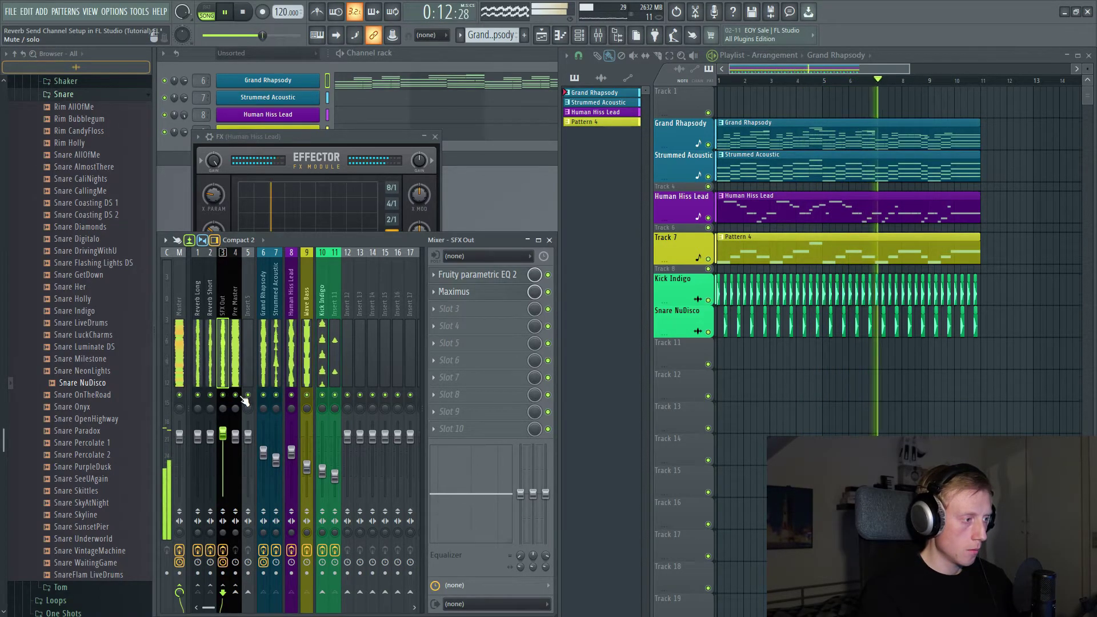
key("space")
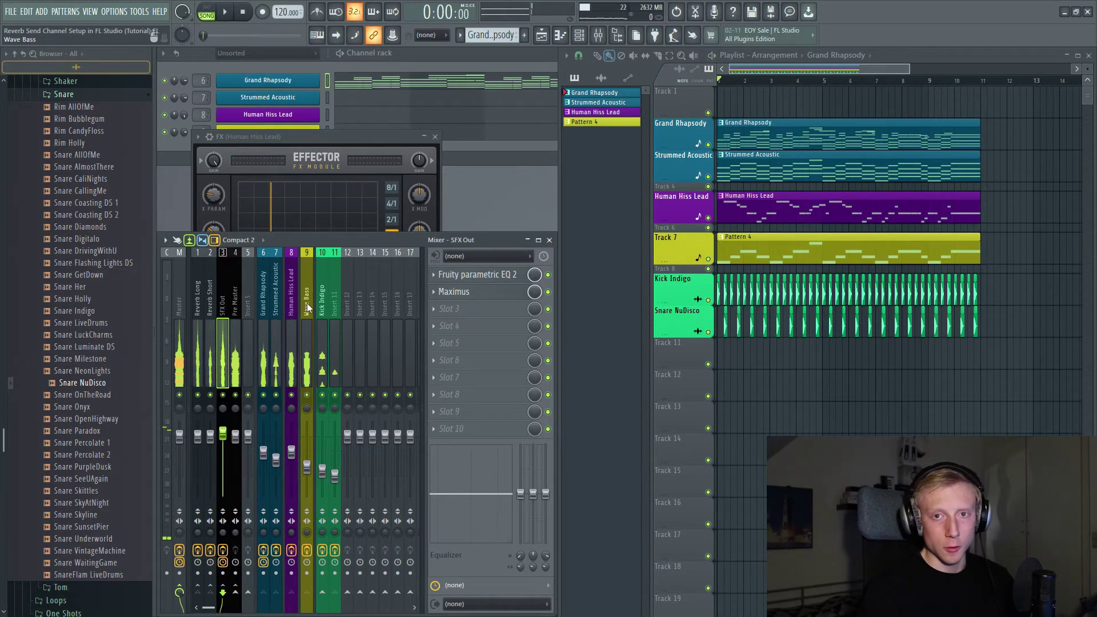